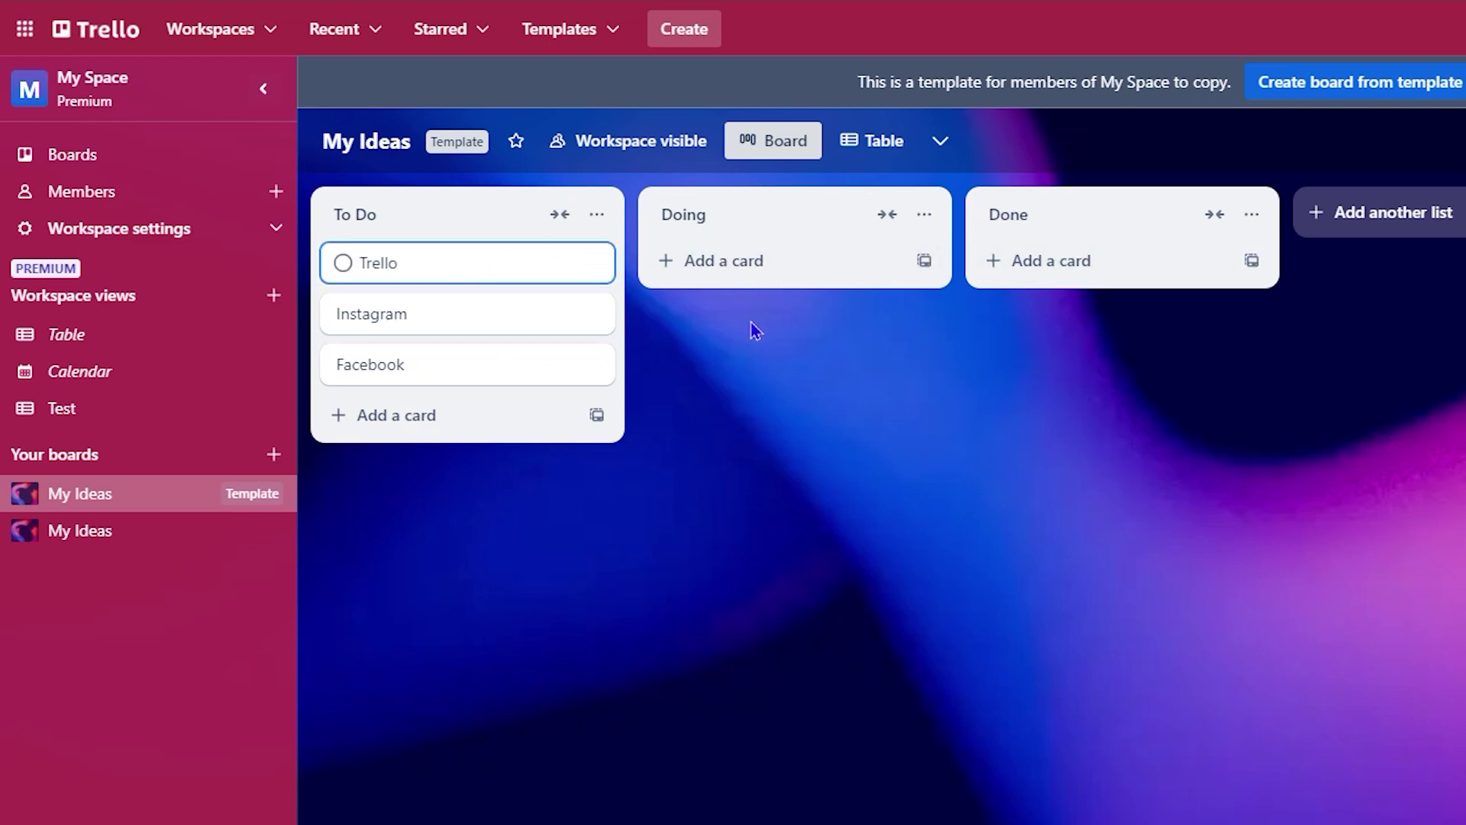
- Move the Trello card into Doing and the Instagram card into Done
key("Down")
left_click_drag(435, 276, 789, 275)
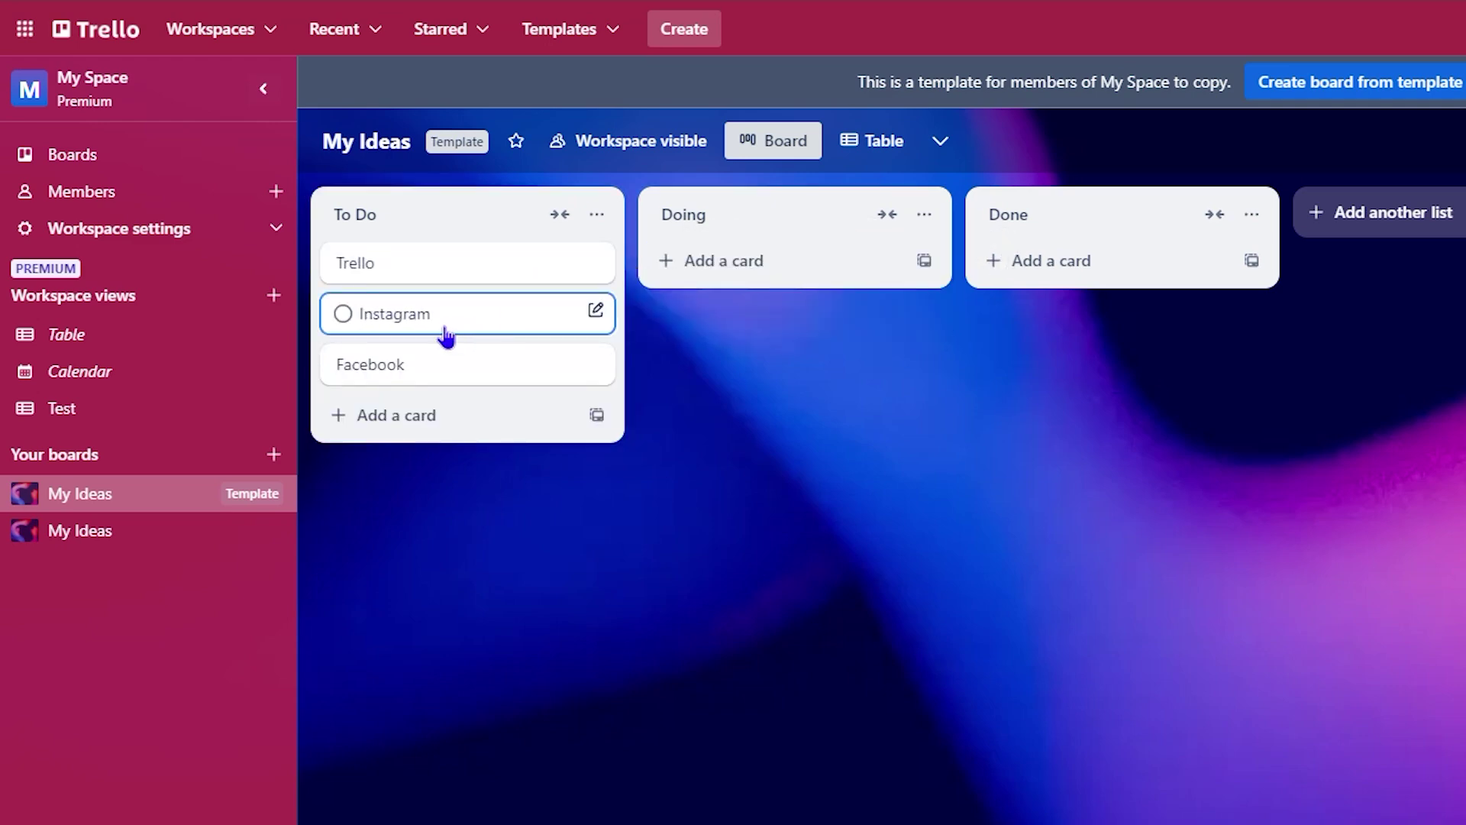
left_click_drag(442, 331, 1128, 269)
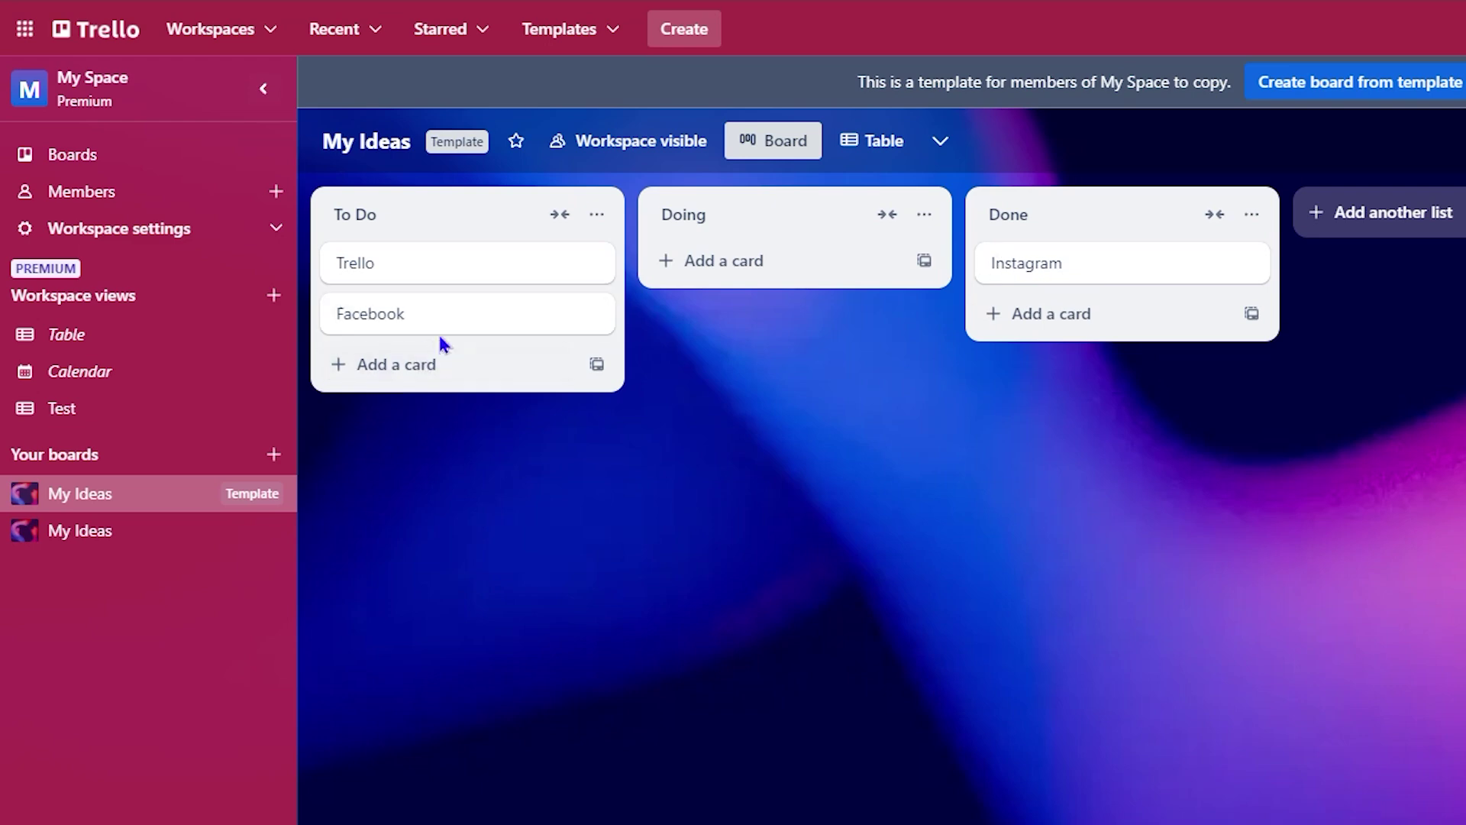
- Place Facebook at the top of To Do and briefly view its card details
left_click_drag(445, 340, 488, 285)
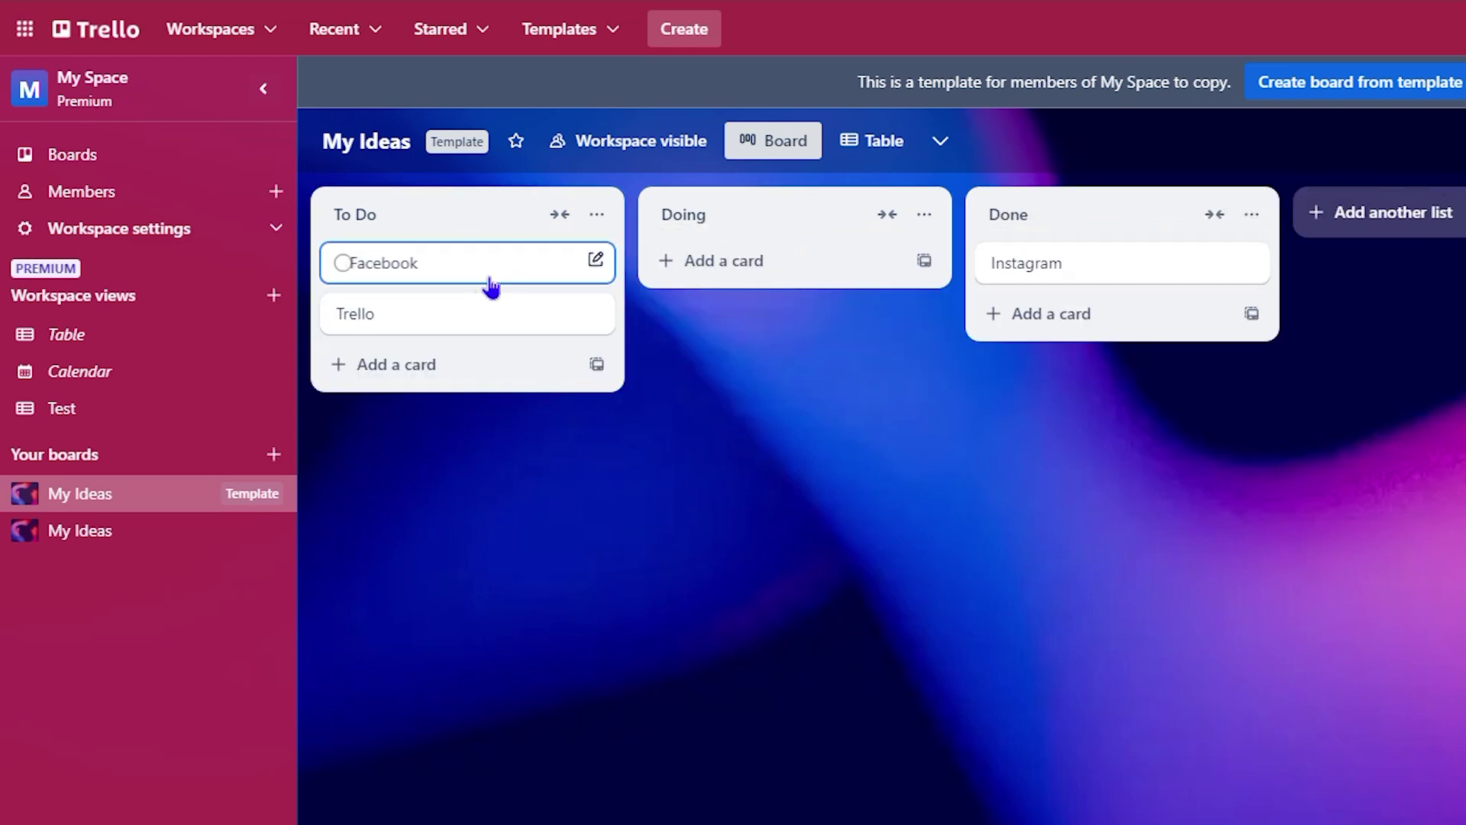
left_click(467, 272)
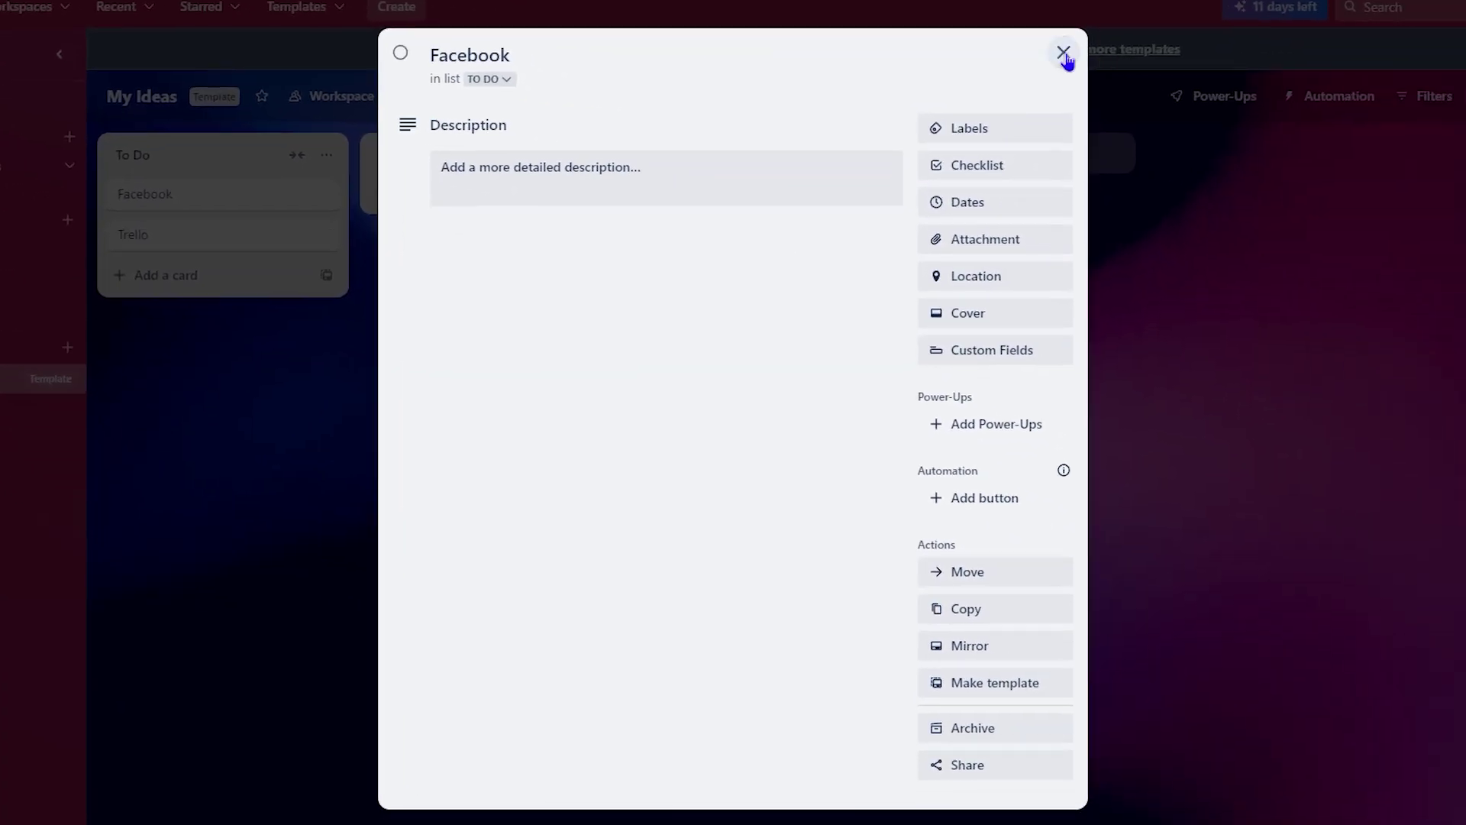
left_click(1064, 55)
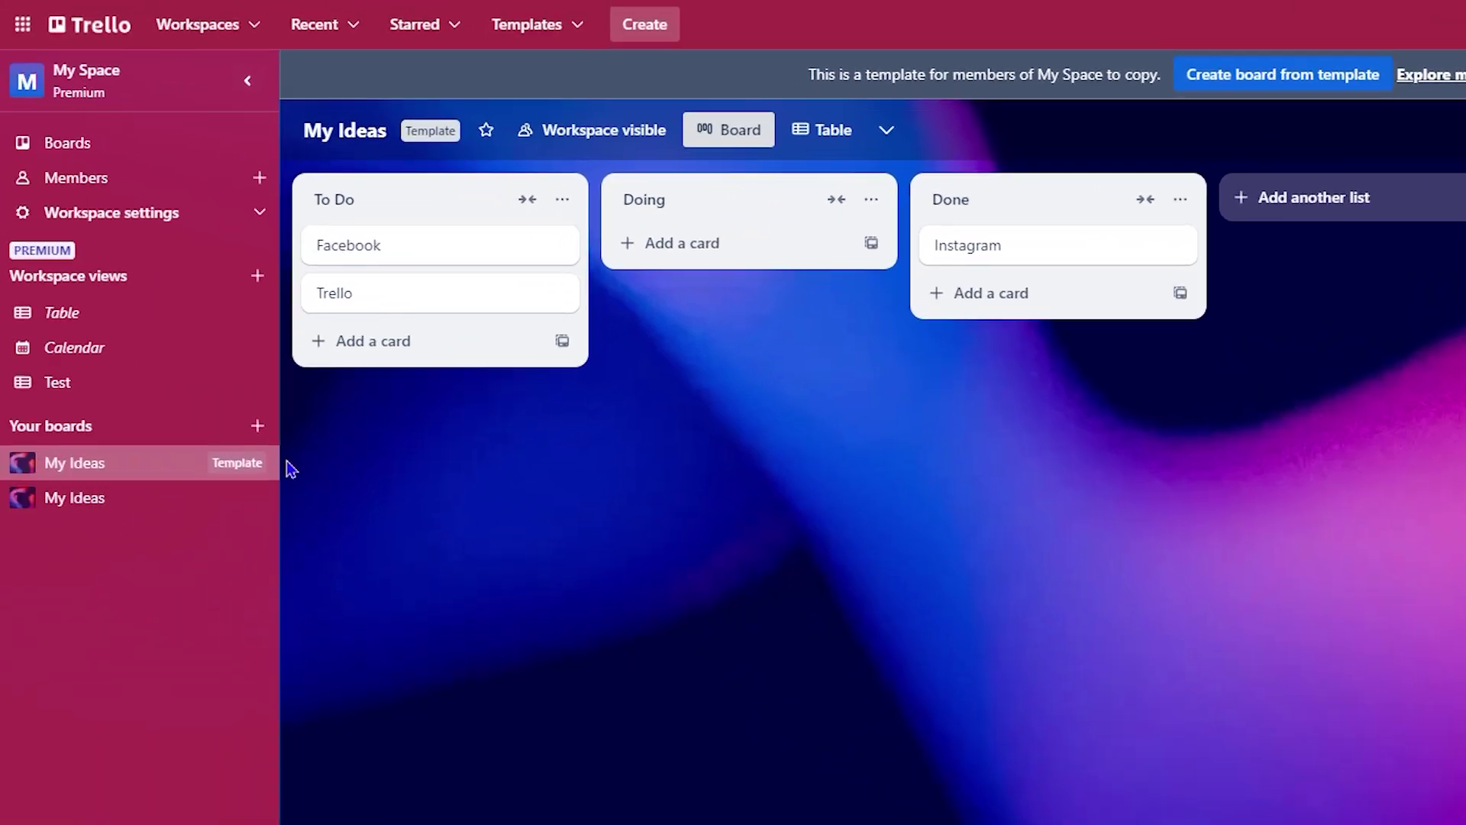
- Go to the second My Ideas board, then switch to the workspace Table view
left_click(183, 504)
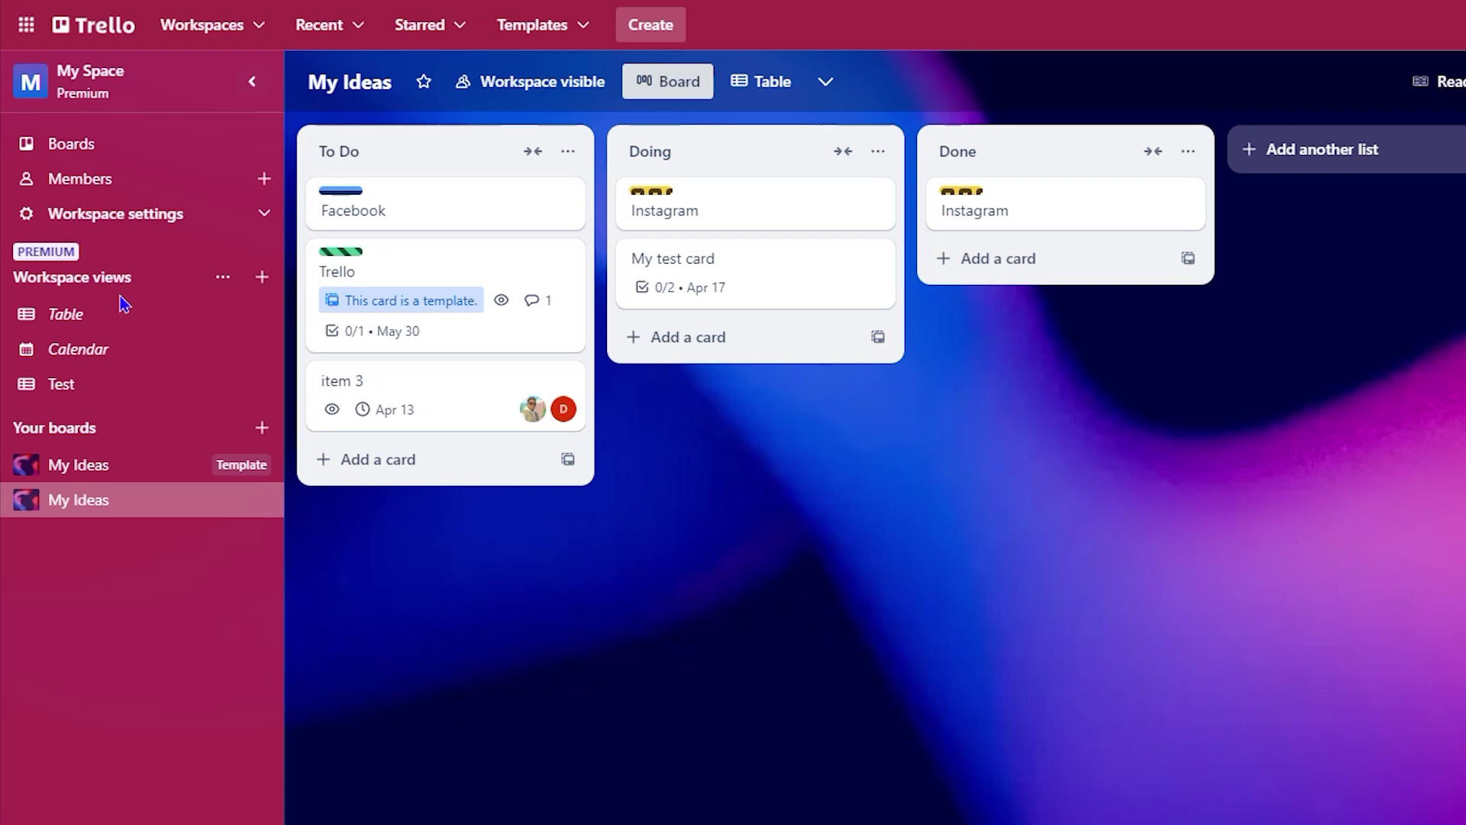
left_click(69, 316)
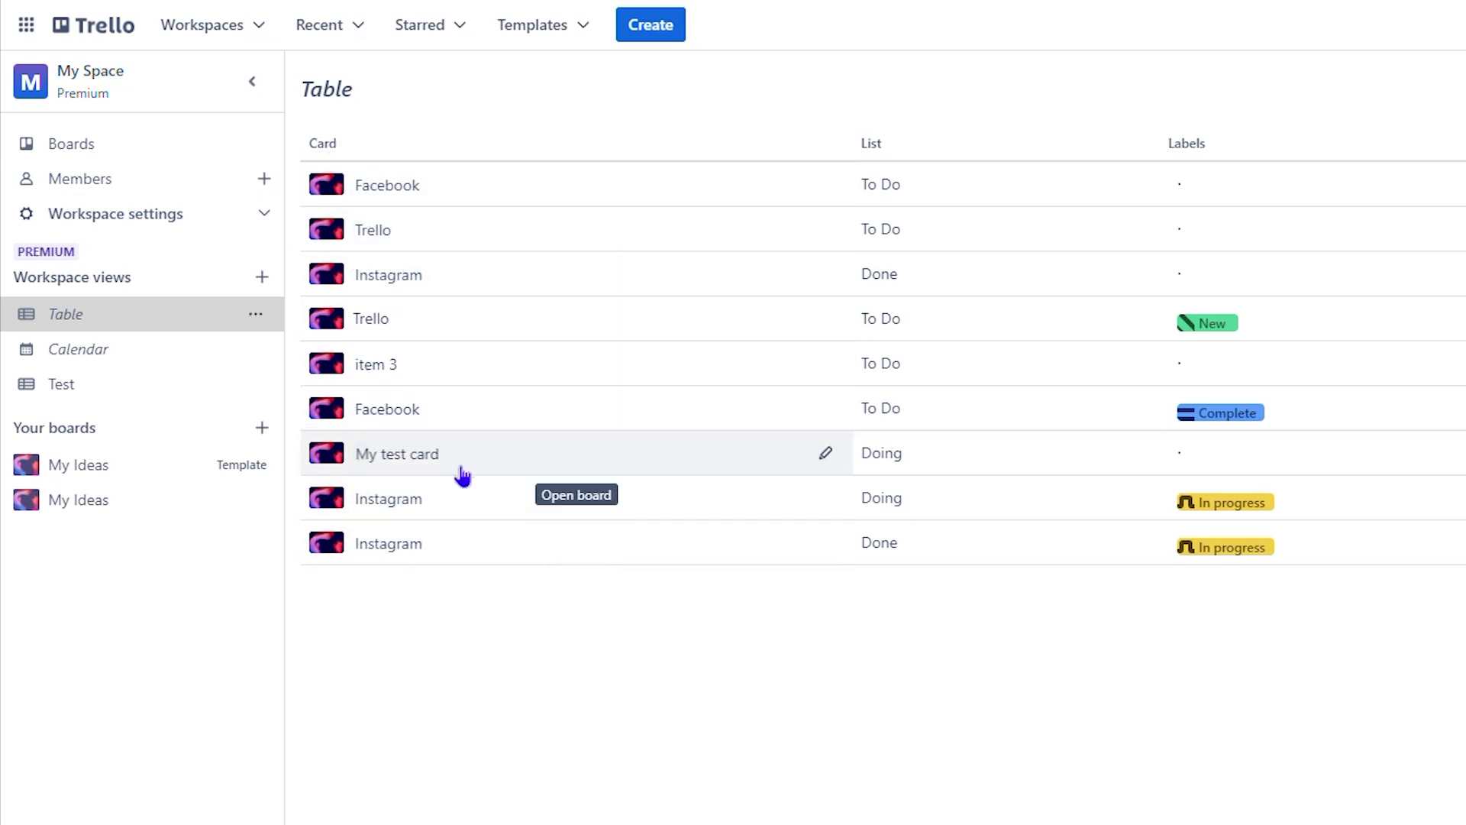
- Set the Facebook row's list to Doing, then close its label picker without adding a label
left_click(1083, 198)
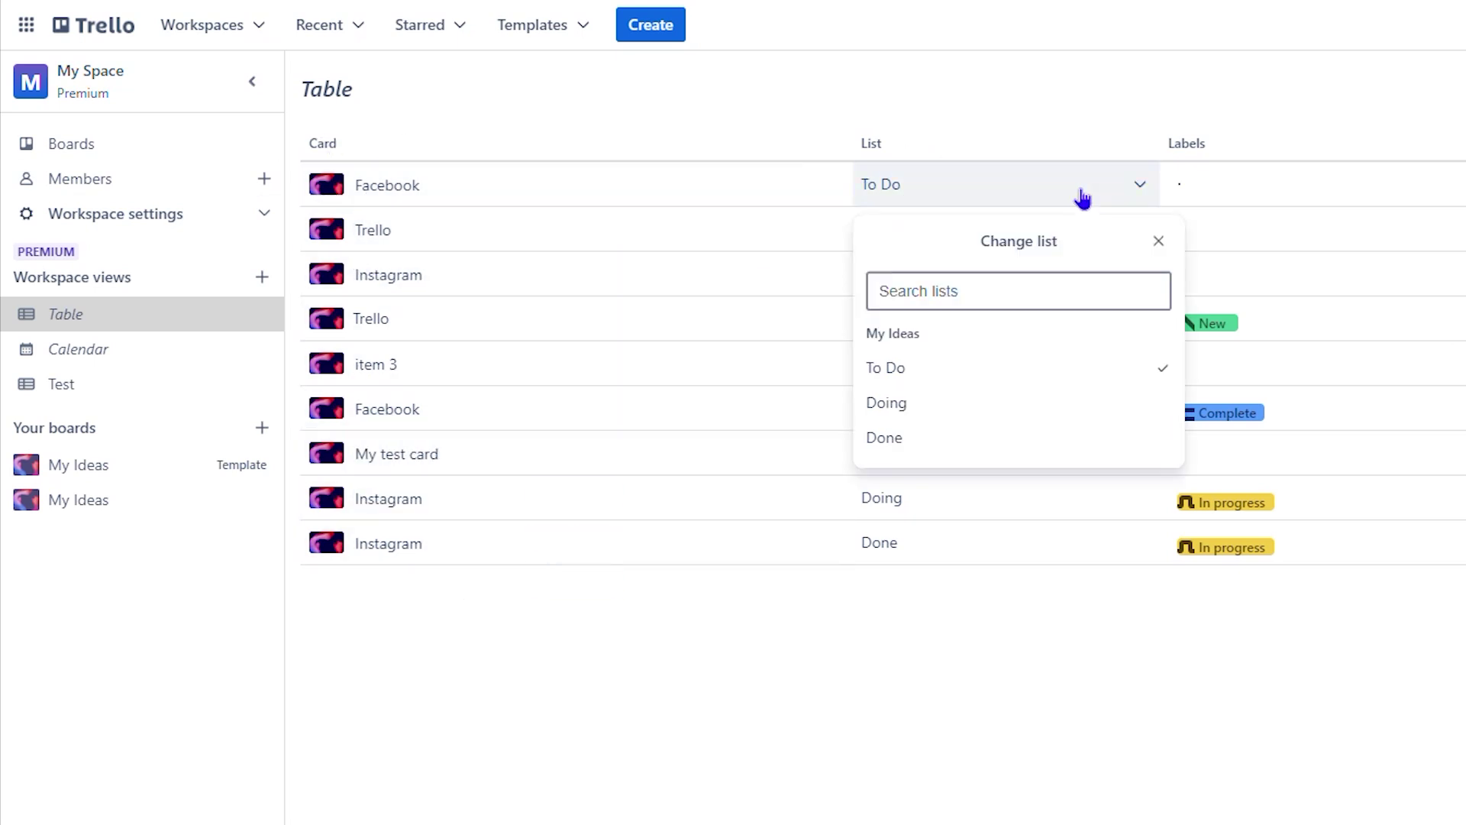
left_click(886, 402)
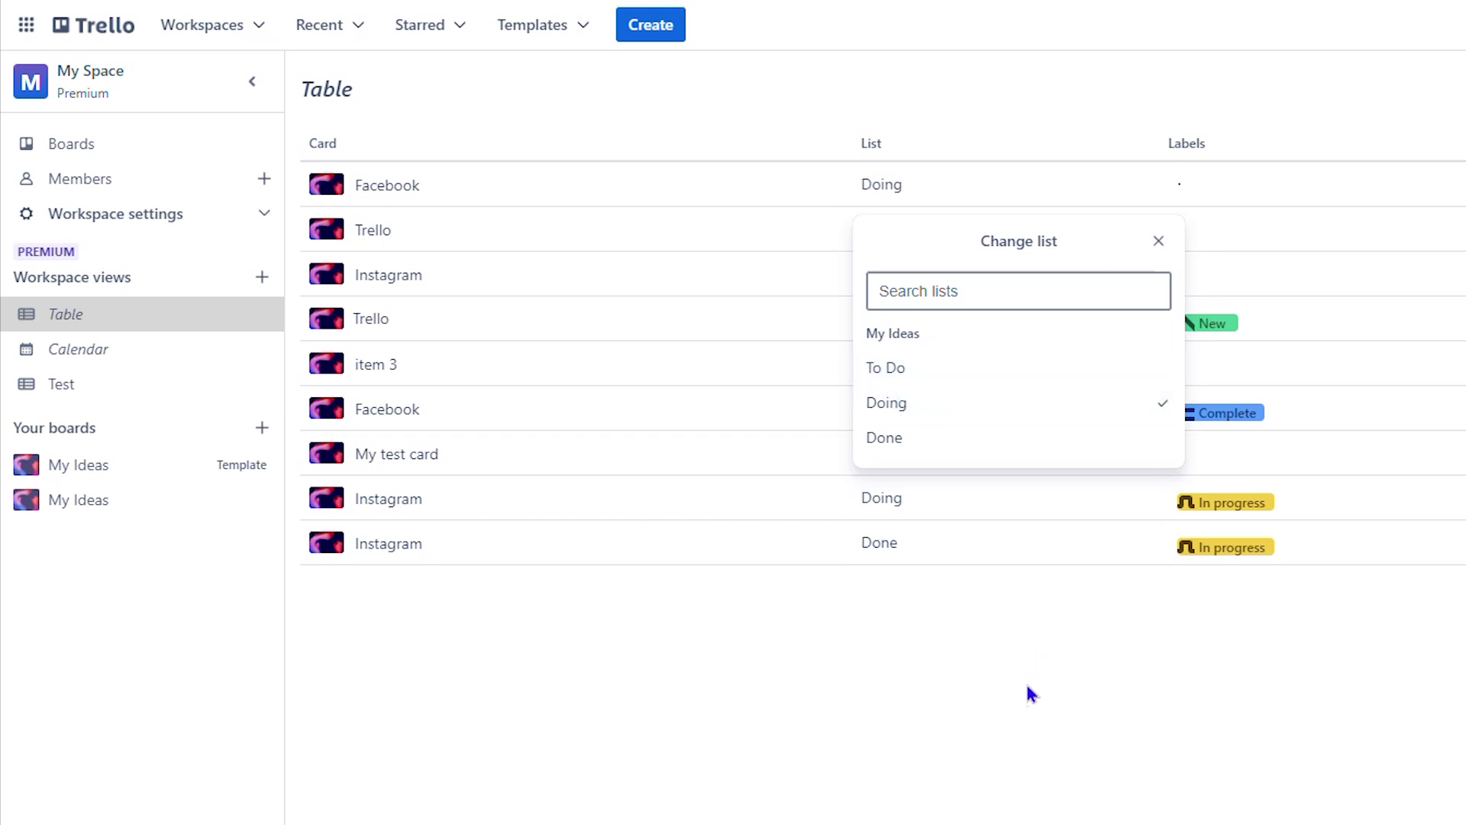
left_click(1026, 715)
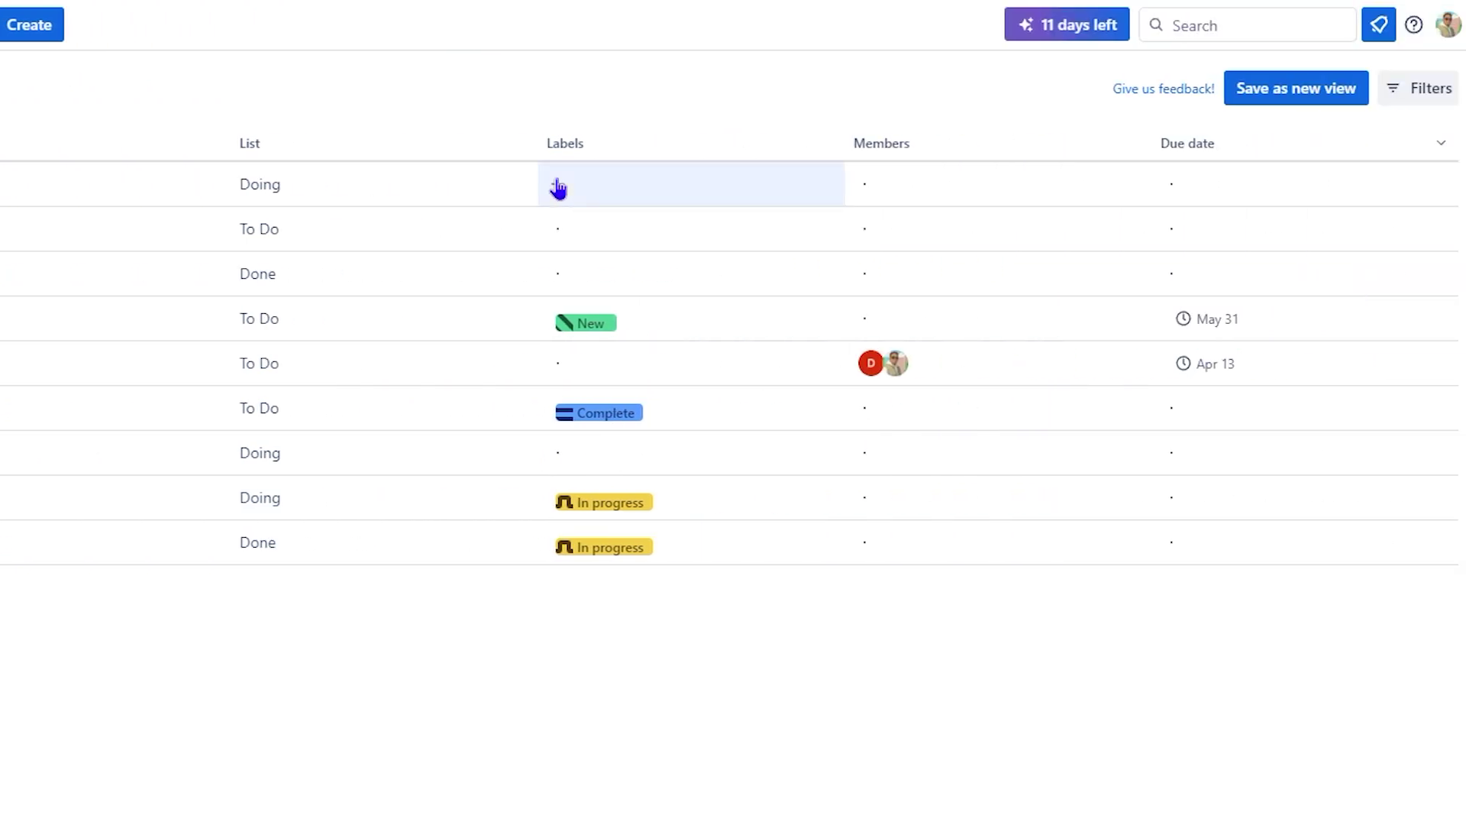
left_click(558, 189)
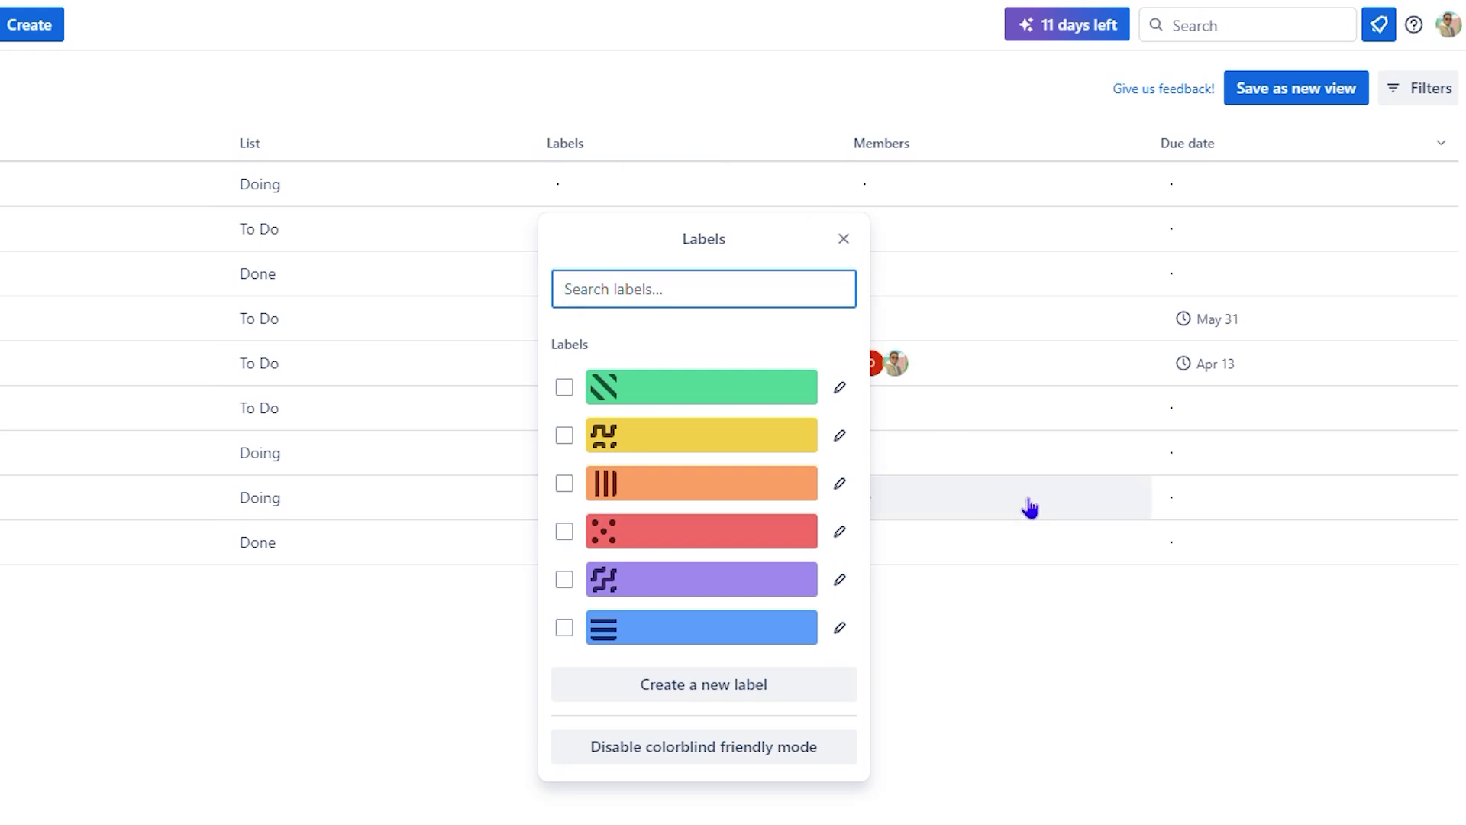
left_click(1062, 787)
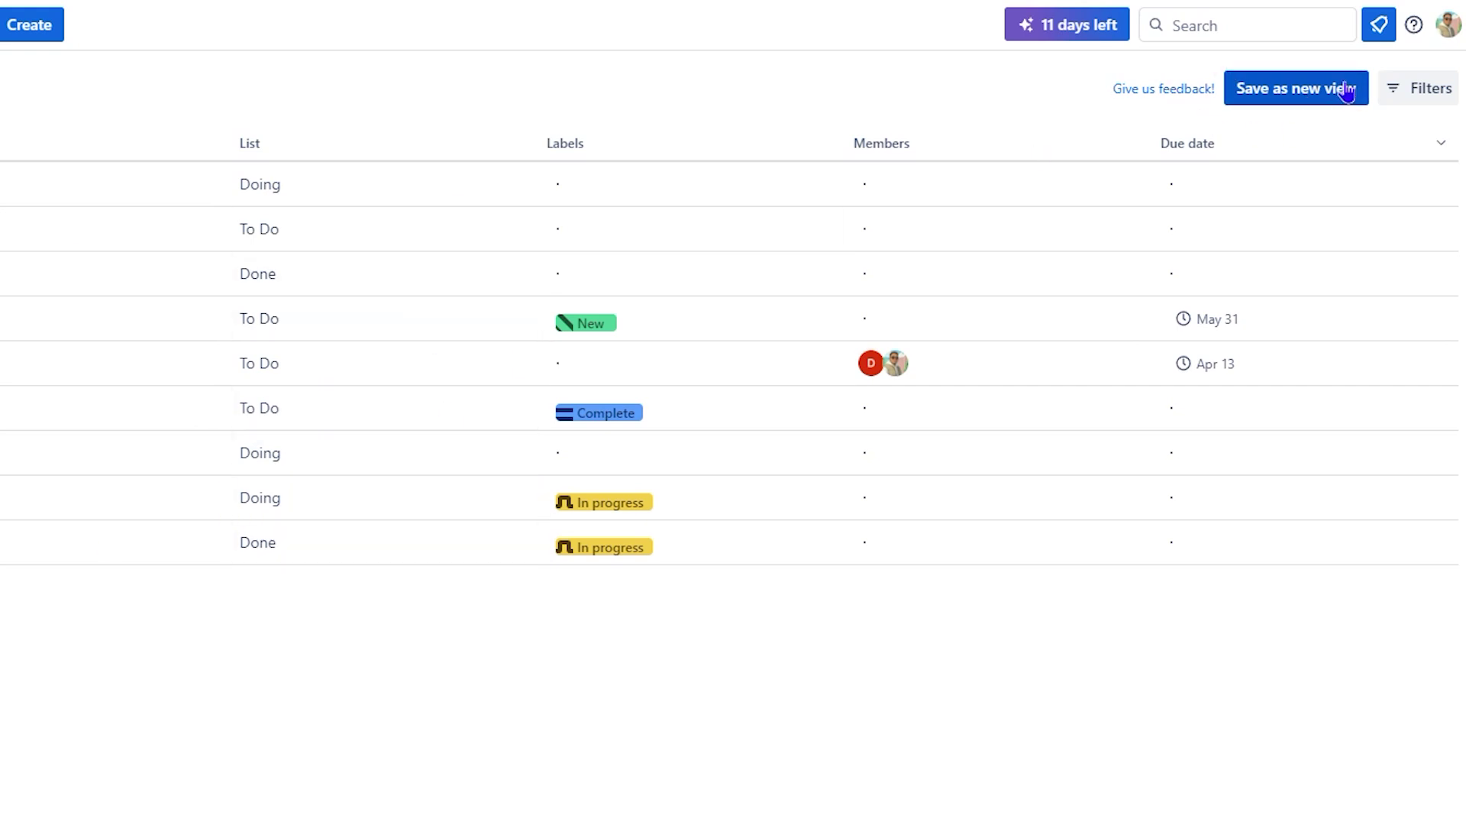
- Open the table's Filters panel, try the Overdue filter, then clear it and browse the options
left_click(1436, 89)
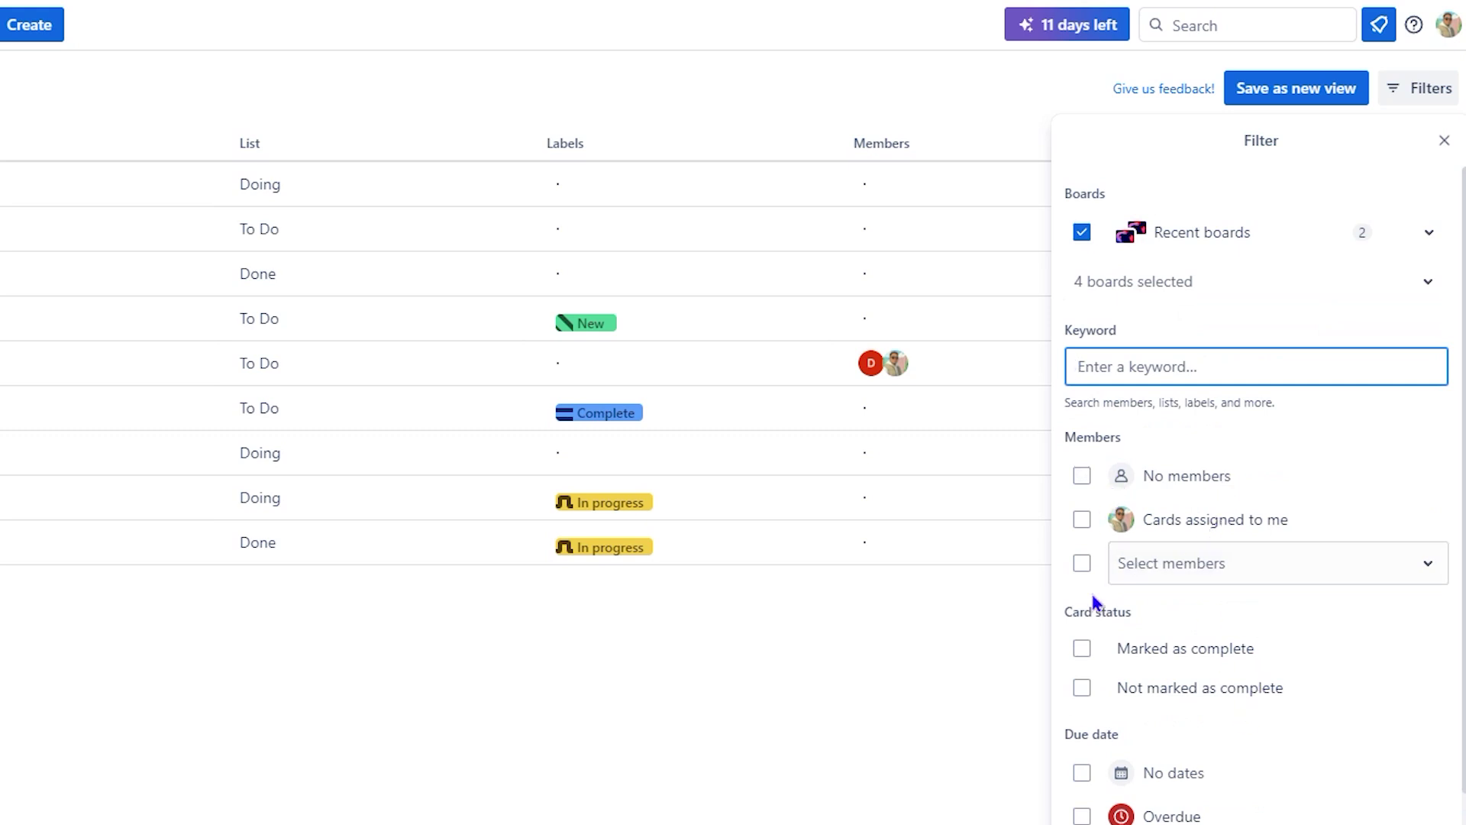
scroll(1085, 688, "down", 2)
left_click(1083, 708)
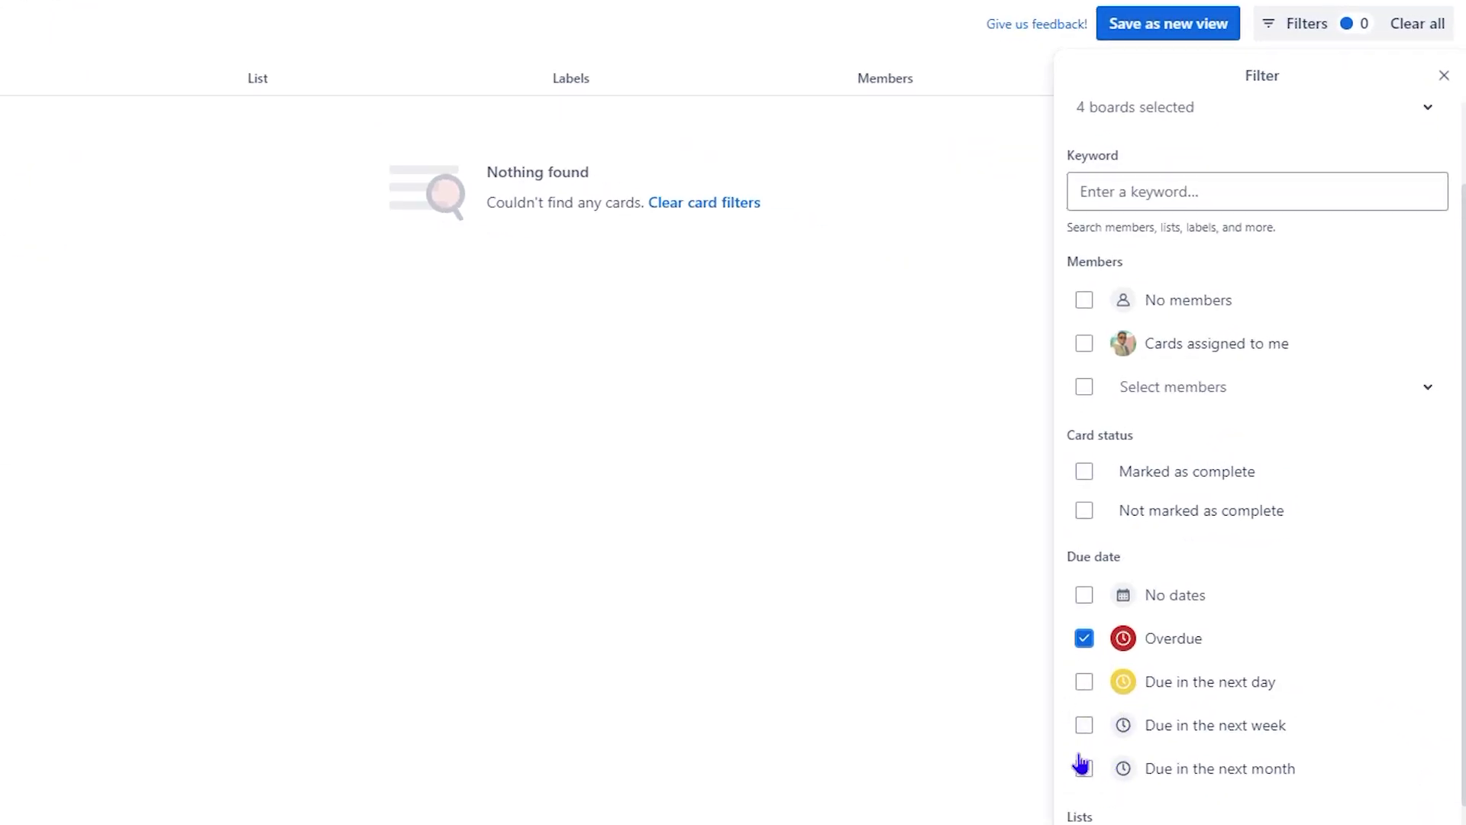
scroll(1088, 679, "down", 2)
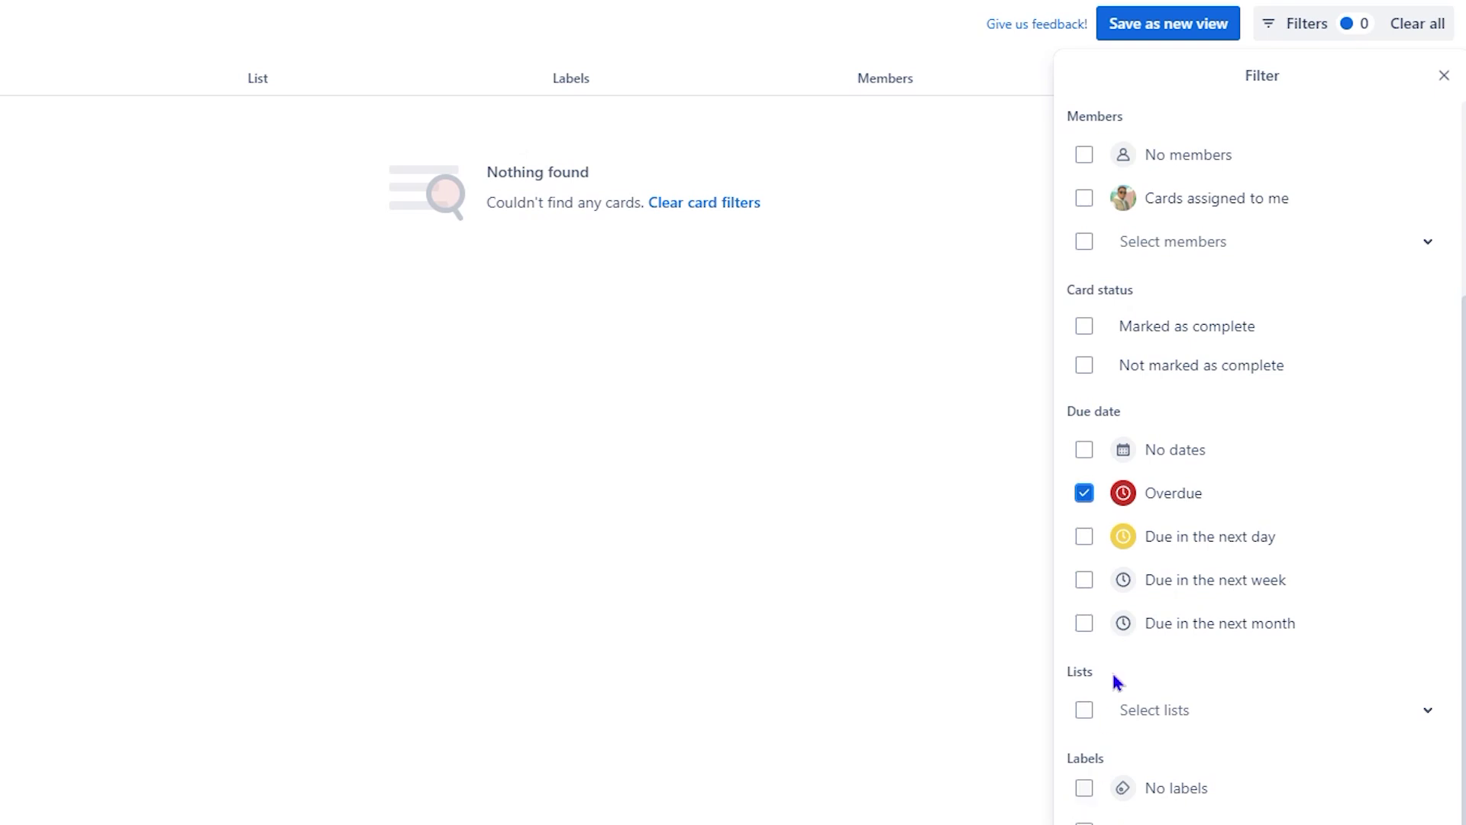
left_click(1085, 492)
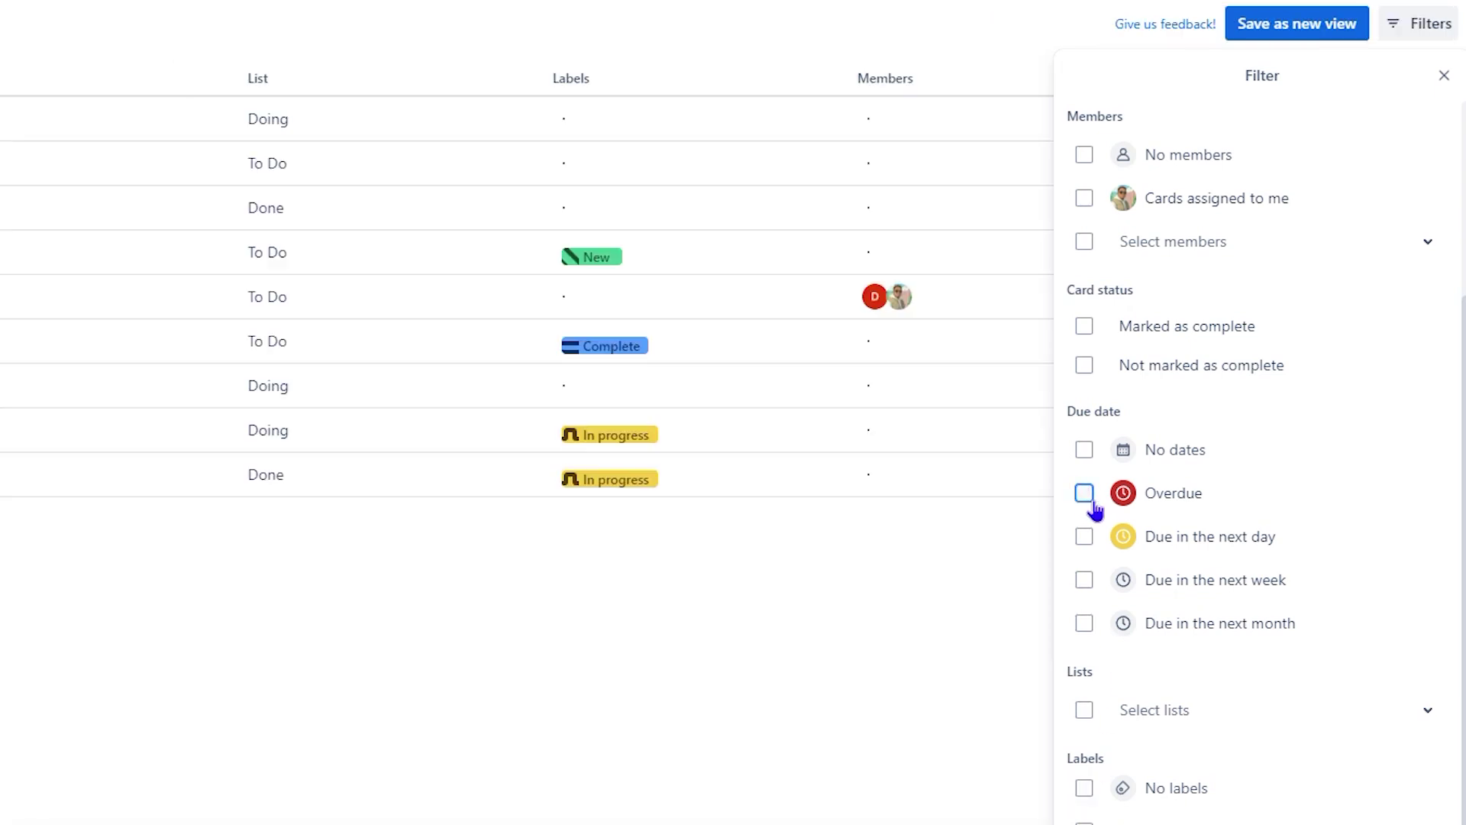
scroll(1167, 511, "up", 3)
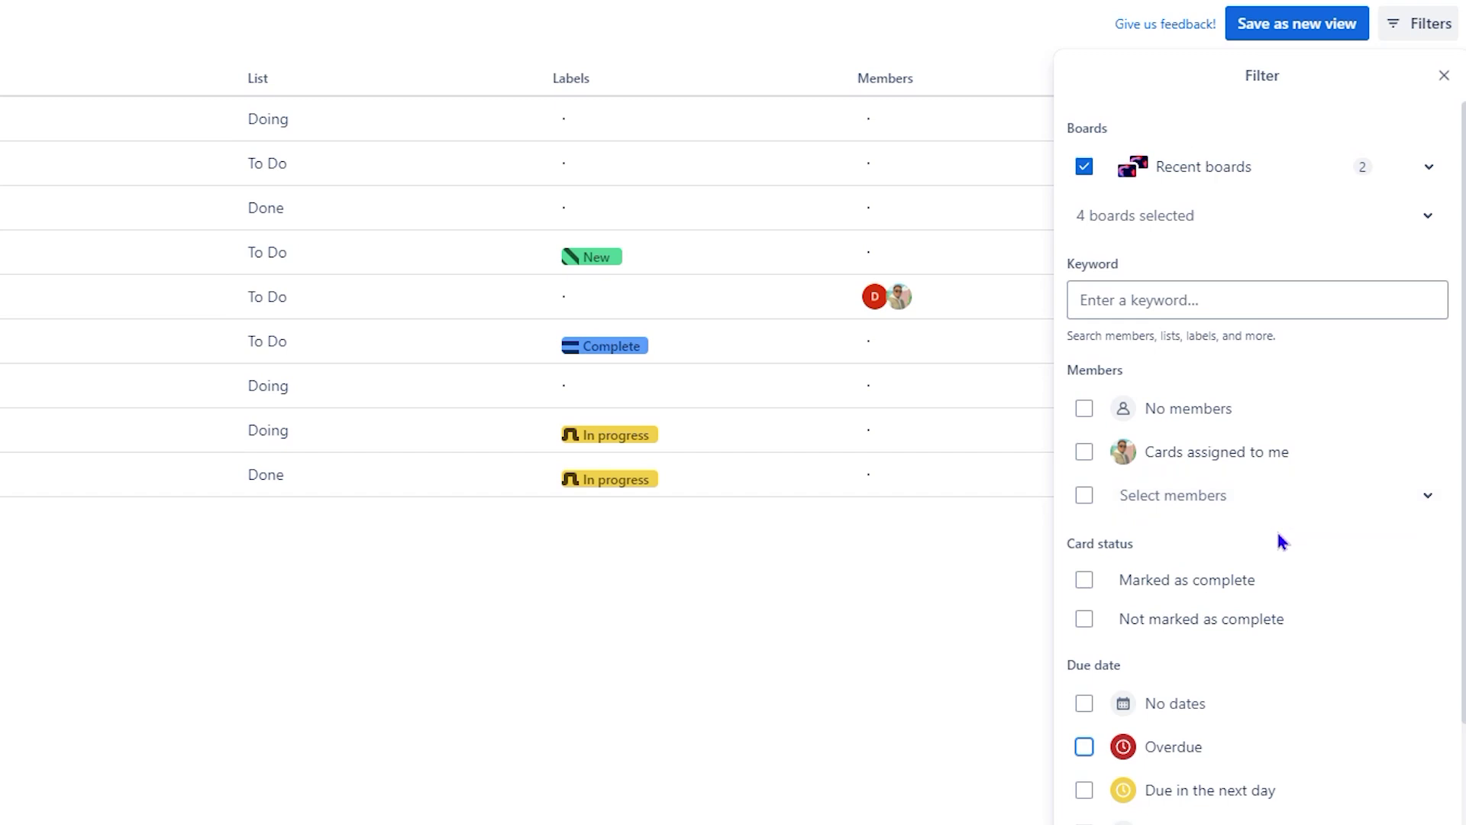
scroll(1276, 528, "down", 3)
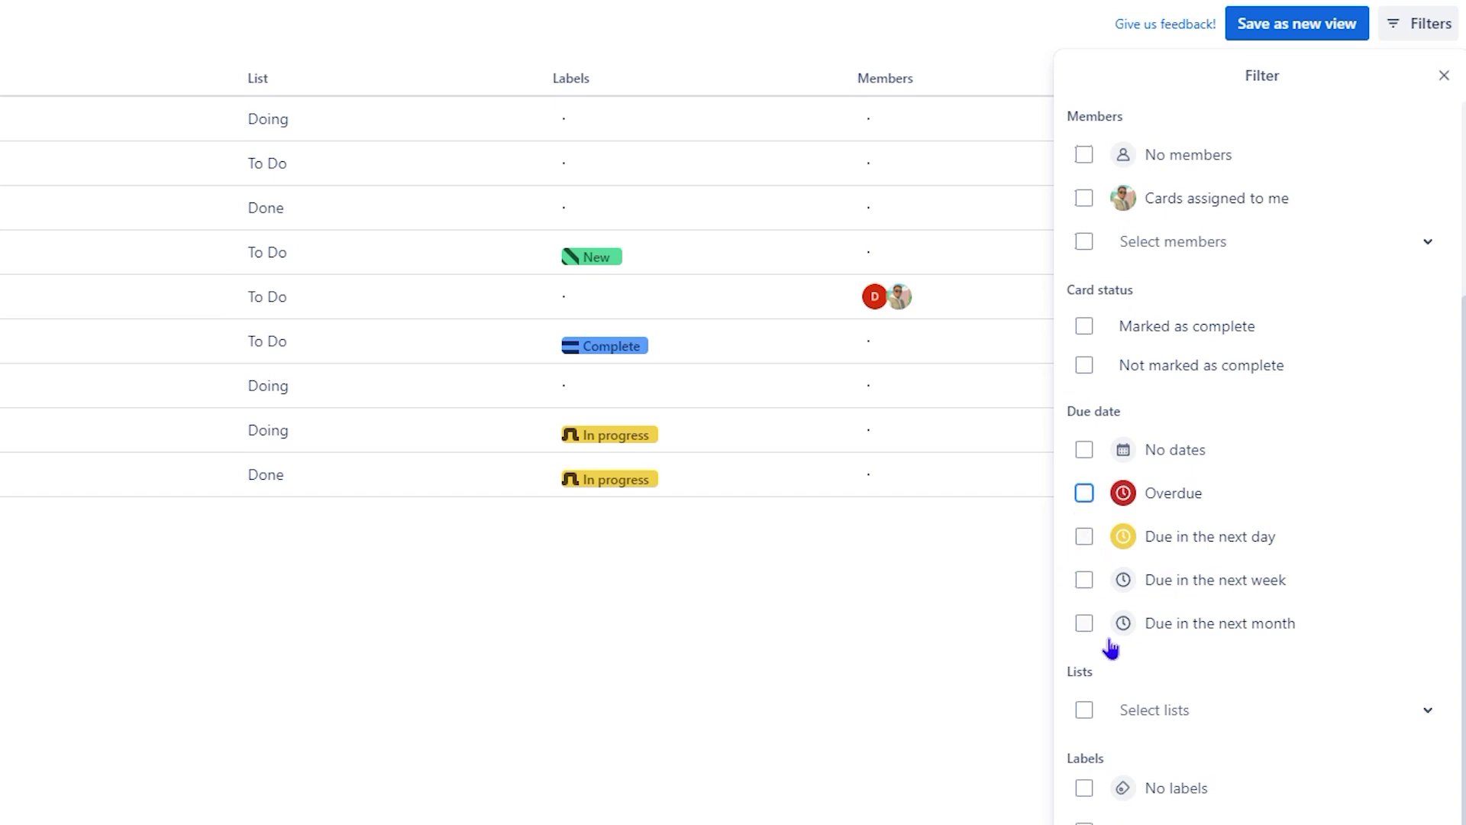
scroll(1111, 647, "up", 3)
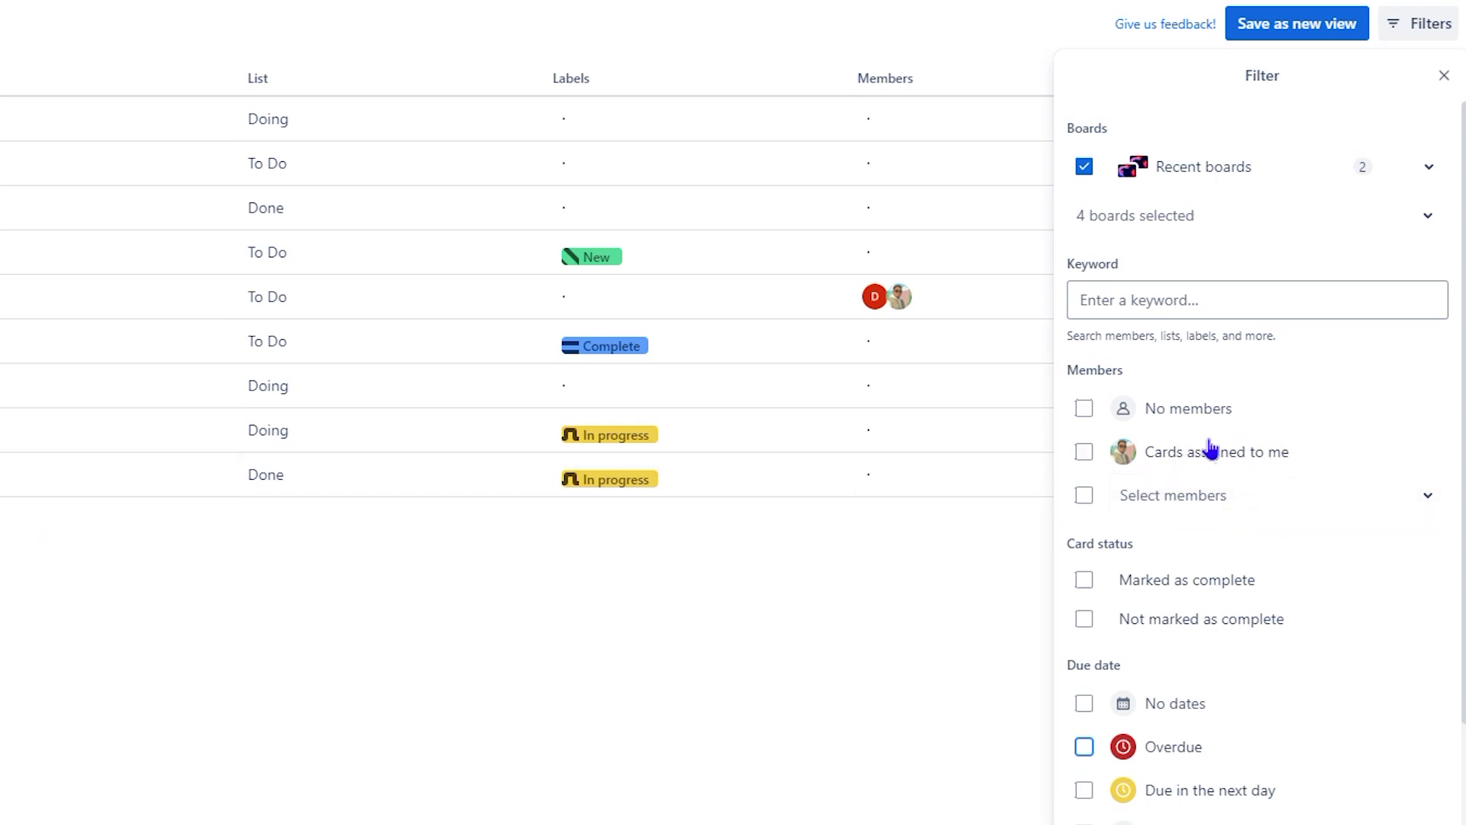
scroll(1188, 649, "down", 3)
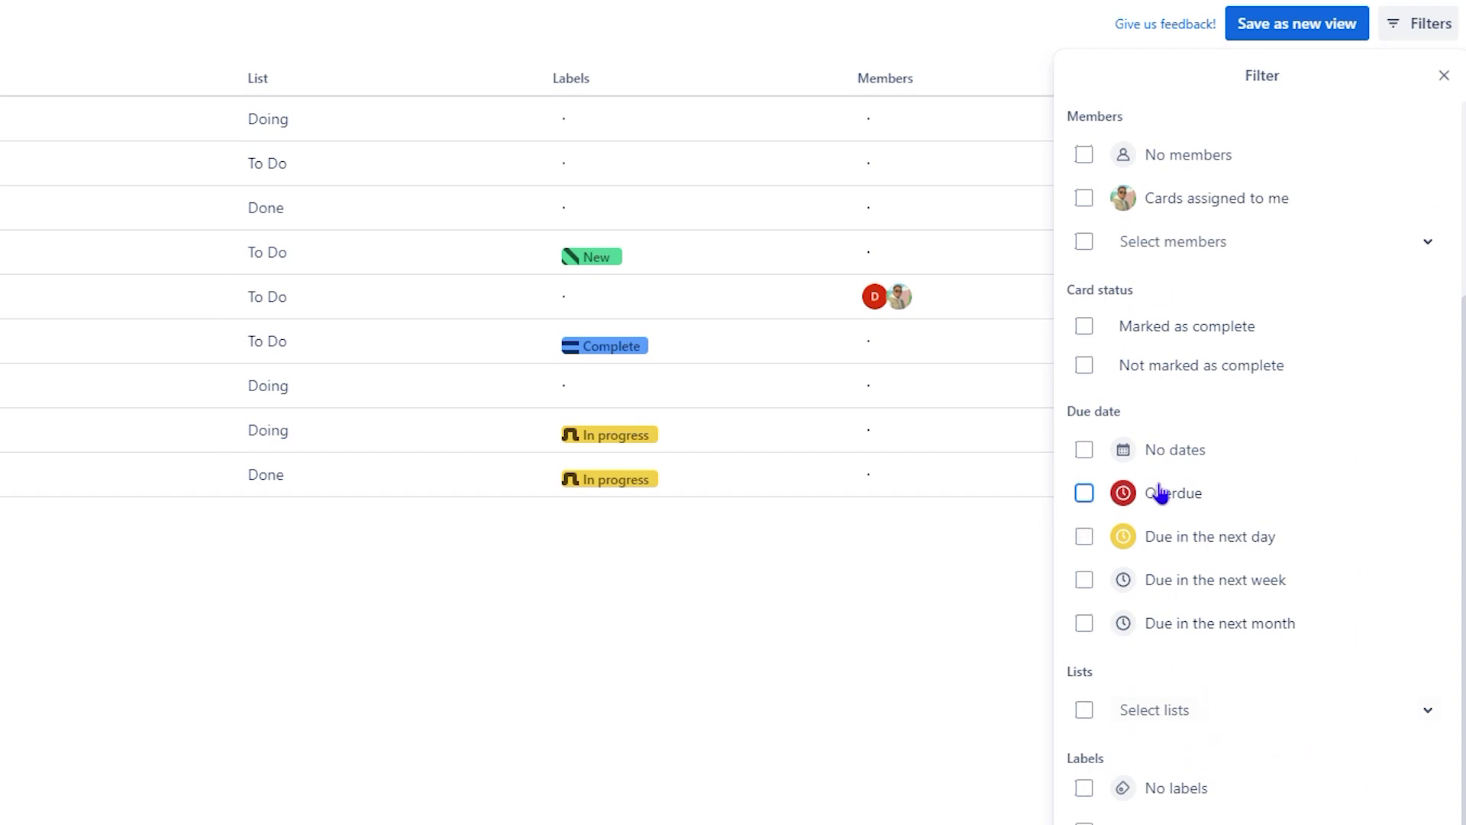
scroll(1218, 471, "up", 3)
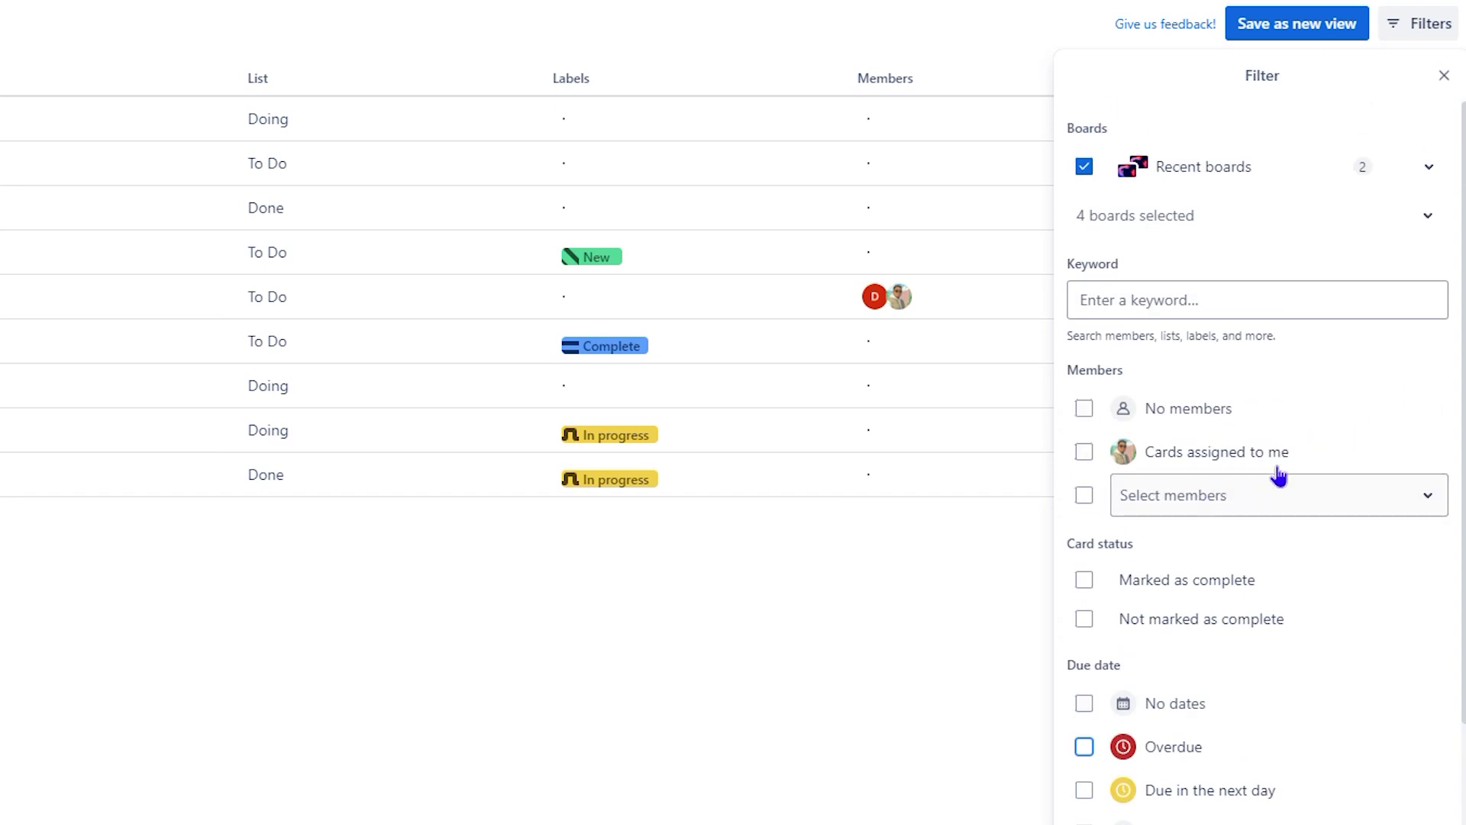
- Filter the table to one member's cards and save it as a new 'Untitled' view
left_click(1432, 504)
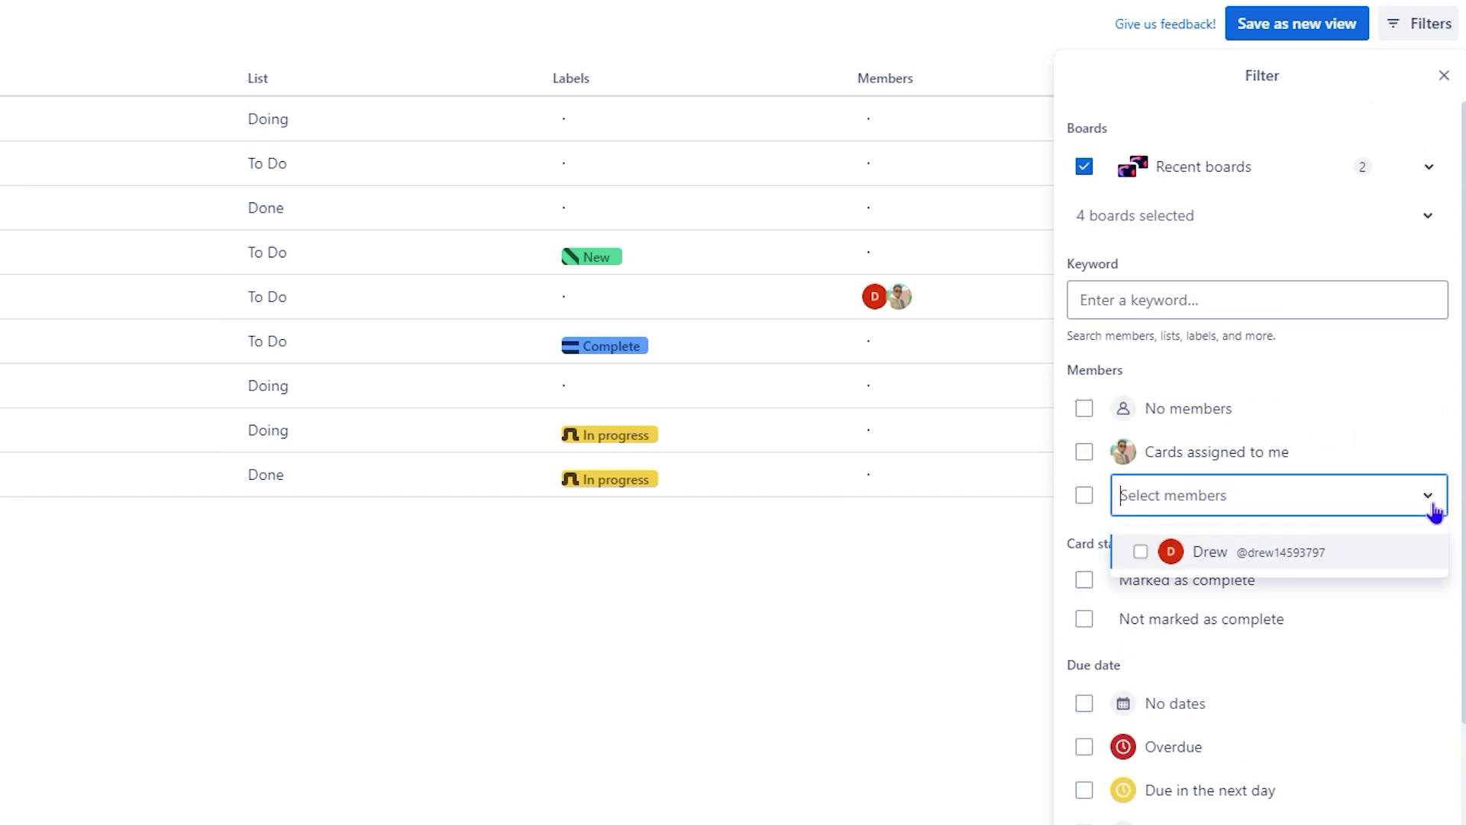
left_click(1141, 553)
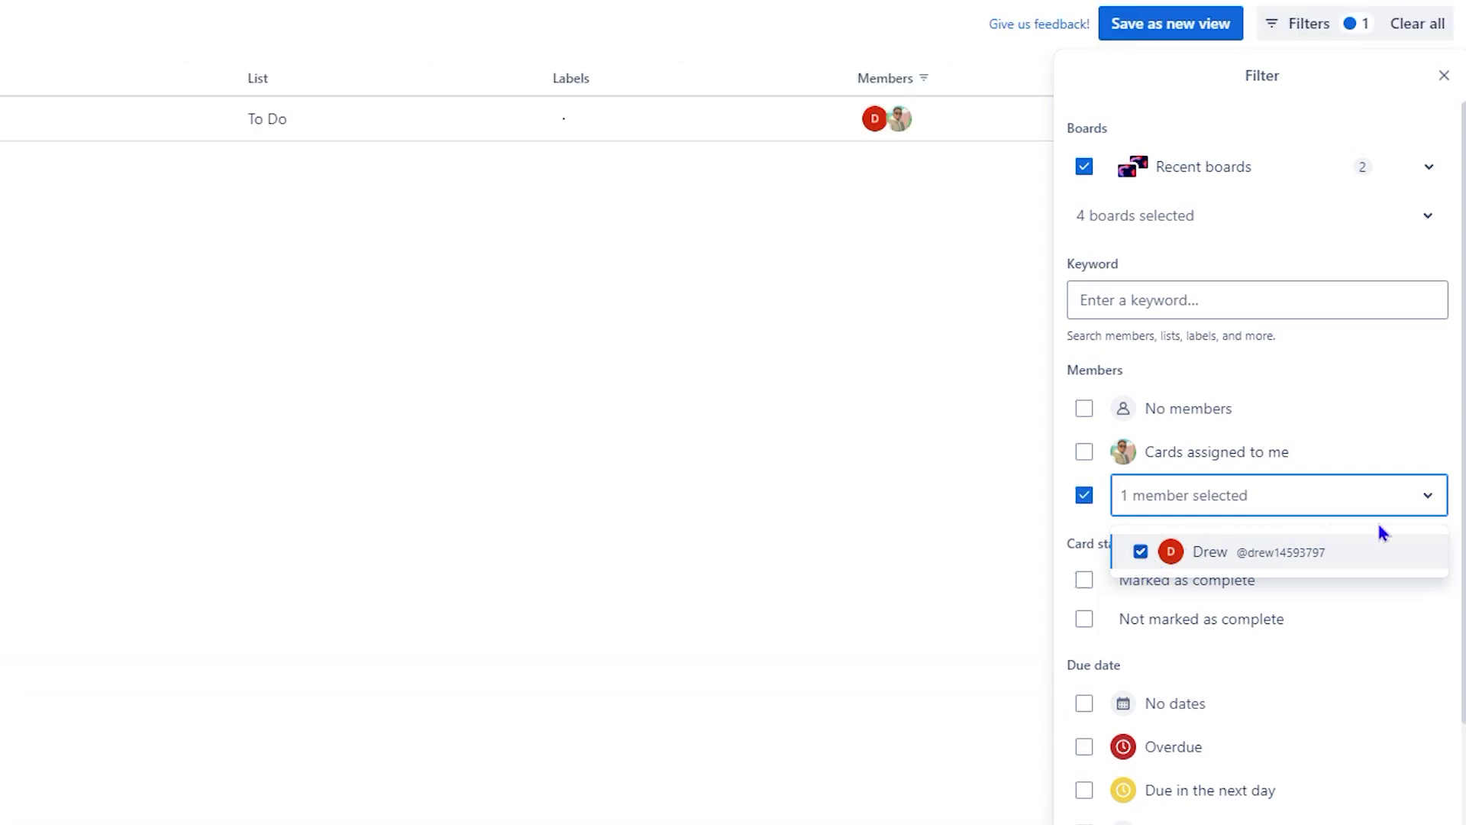
scroll(1413, 546, "down", 2)
left_click(1262, 795)
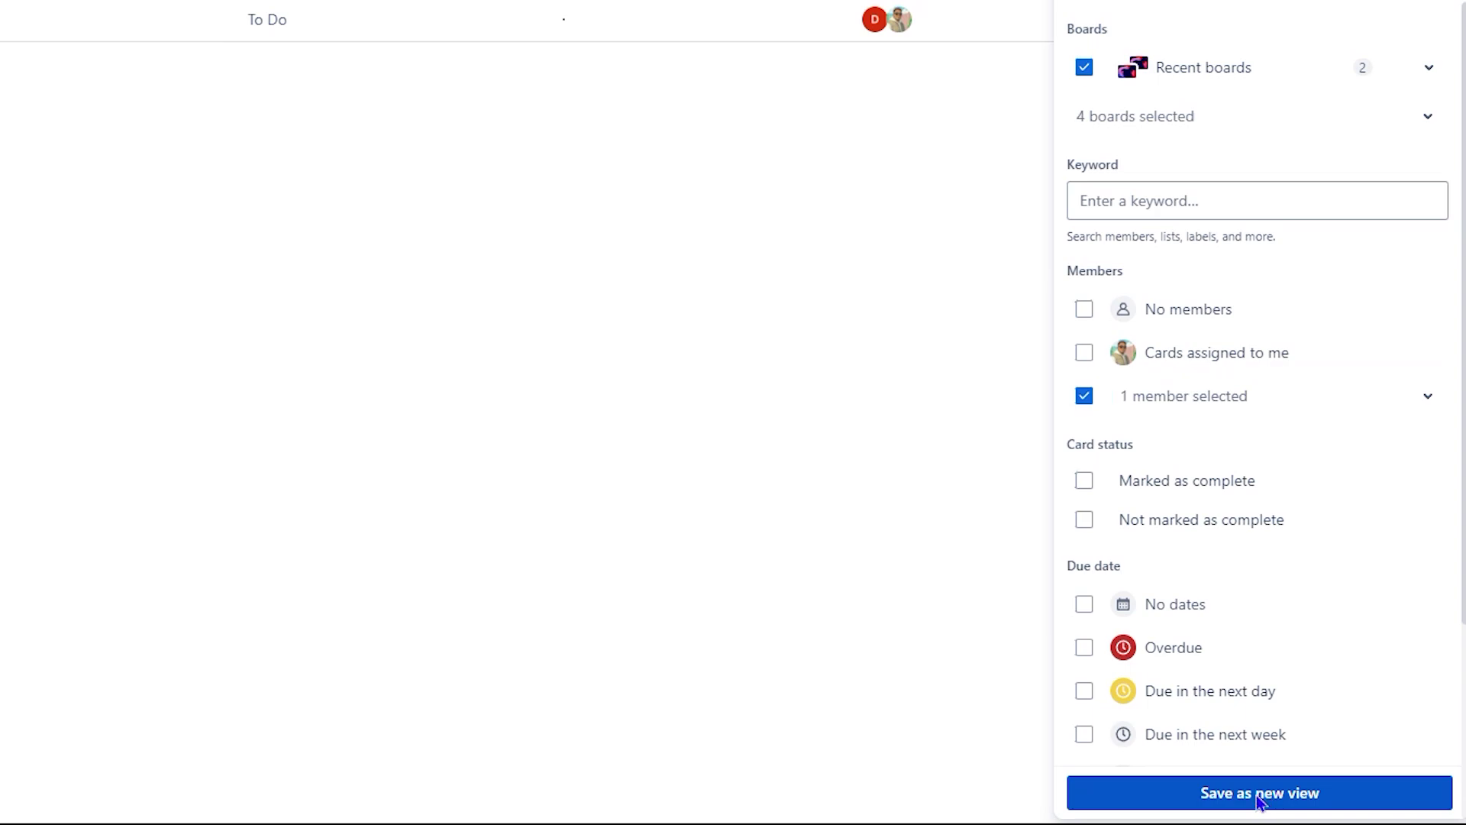
left_click(1260, 794)
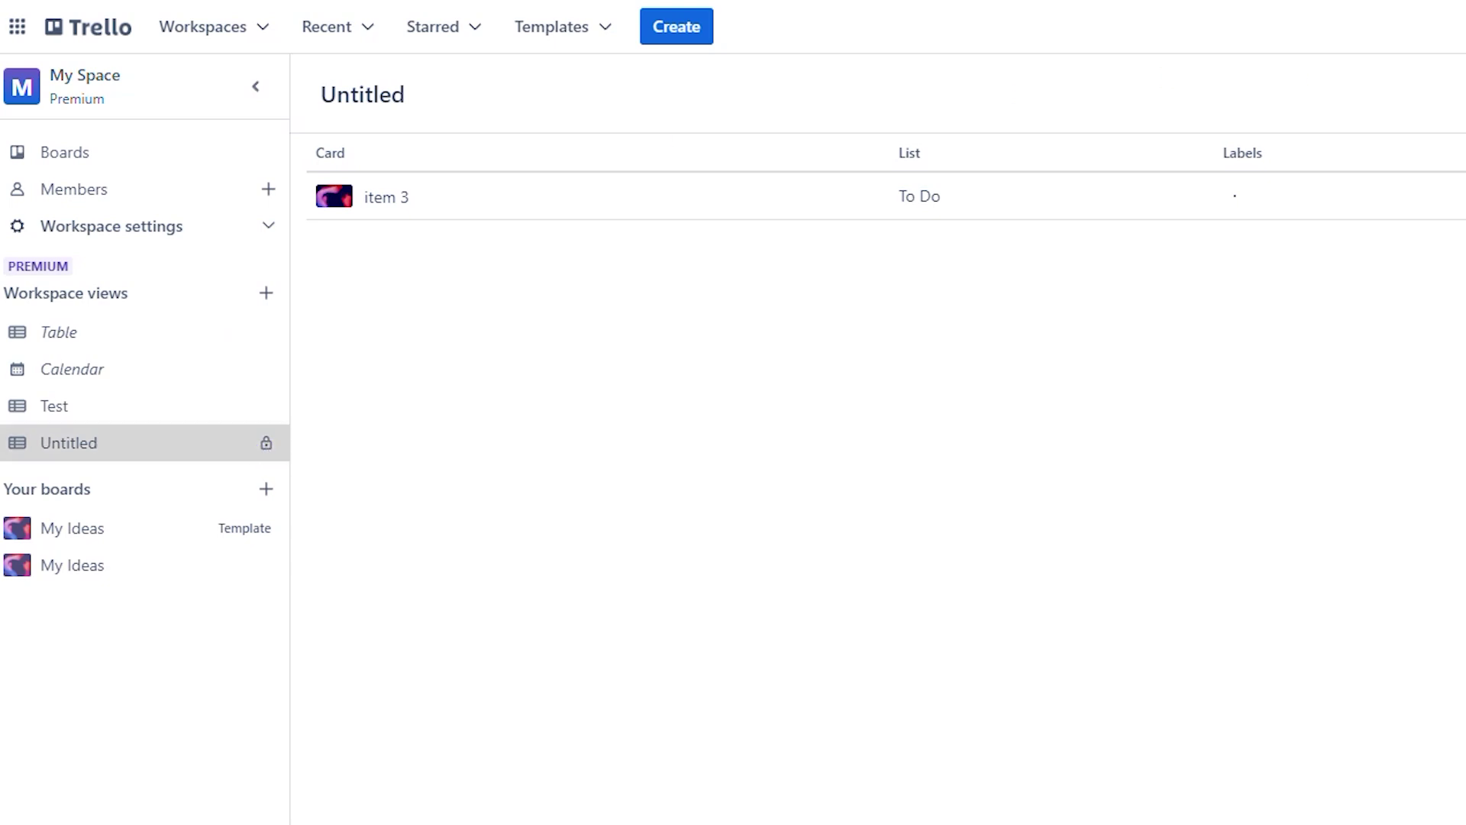
- Toggle the saved view's member filter off, back on and off again, then return to Table view
left_click(1367, 101)
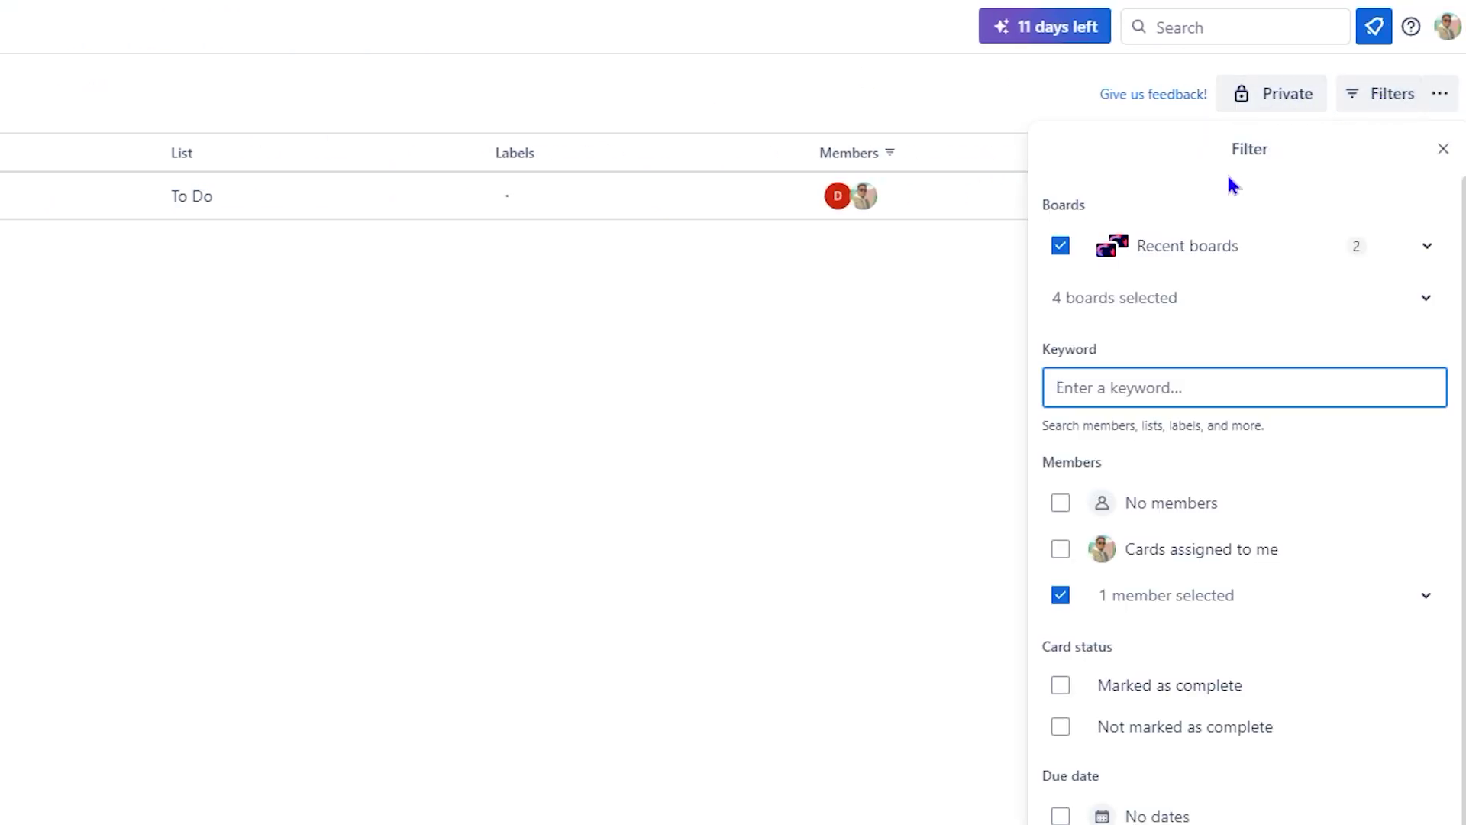
left_click(1059, 595)
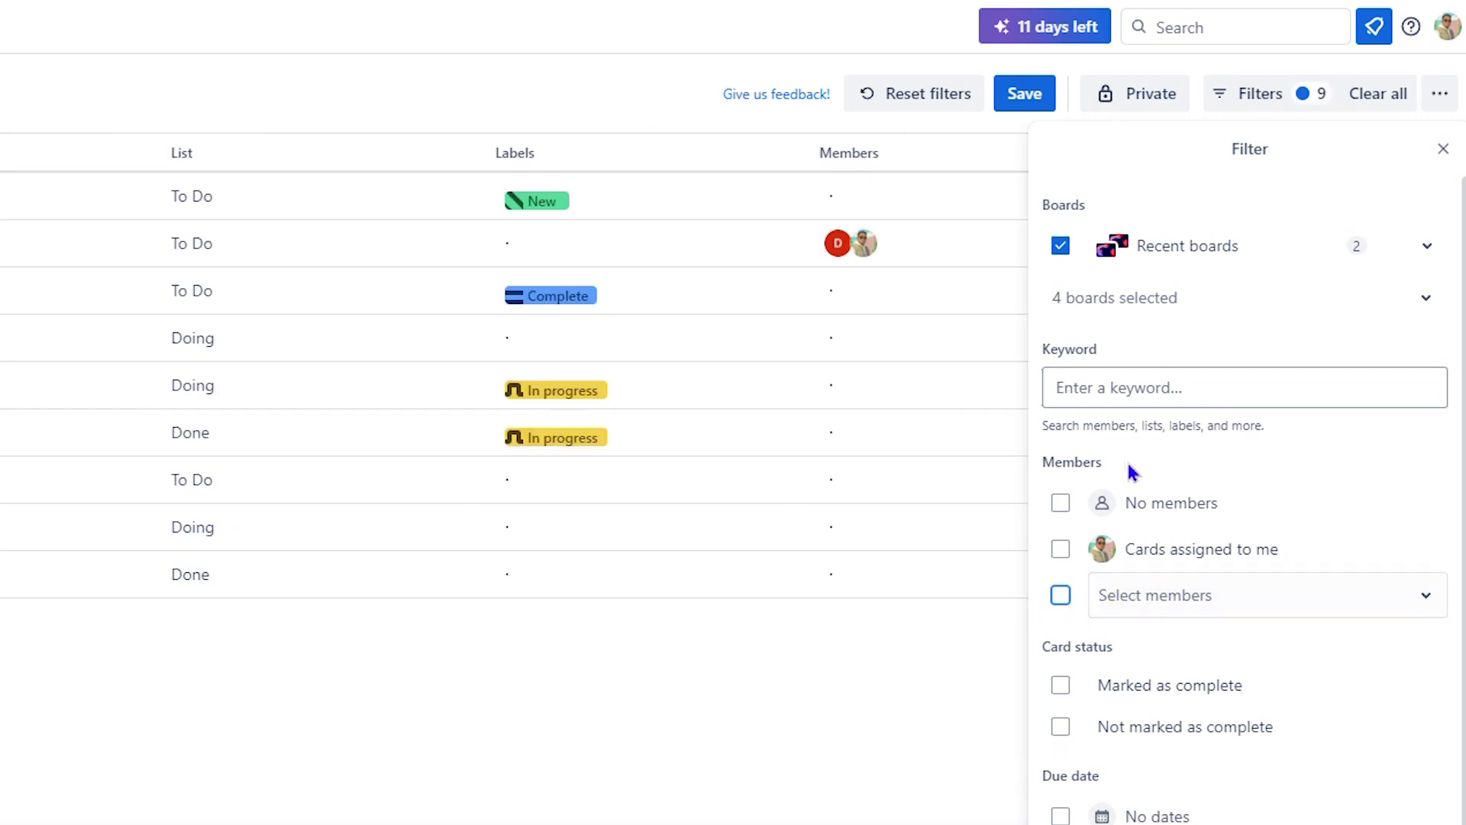
scroll(1281, 772, "down", 3)
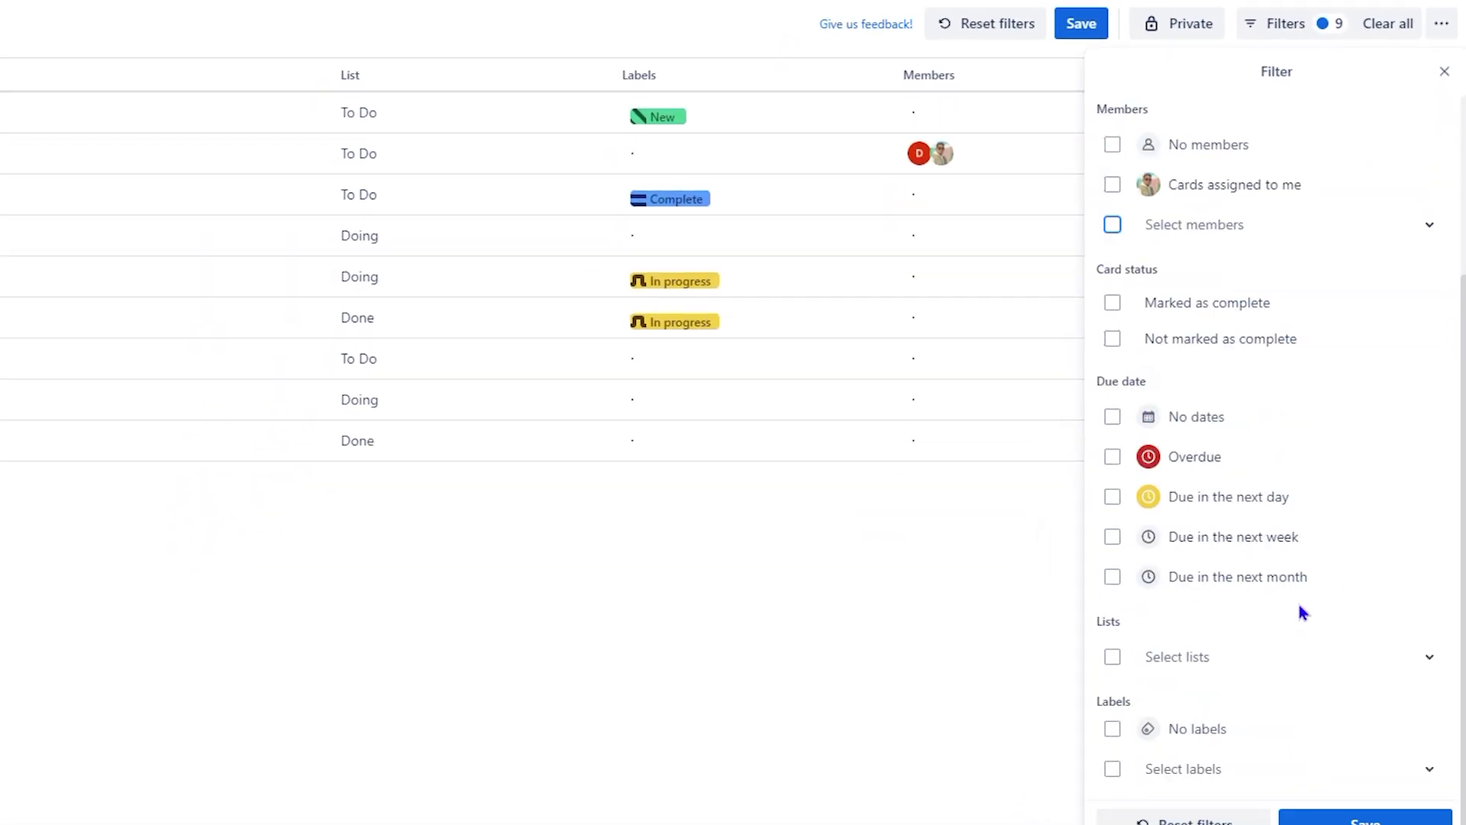
scroll(1299, 600, "up", 3)
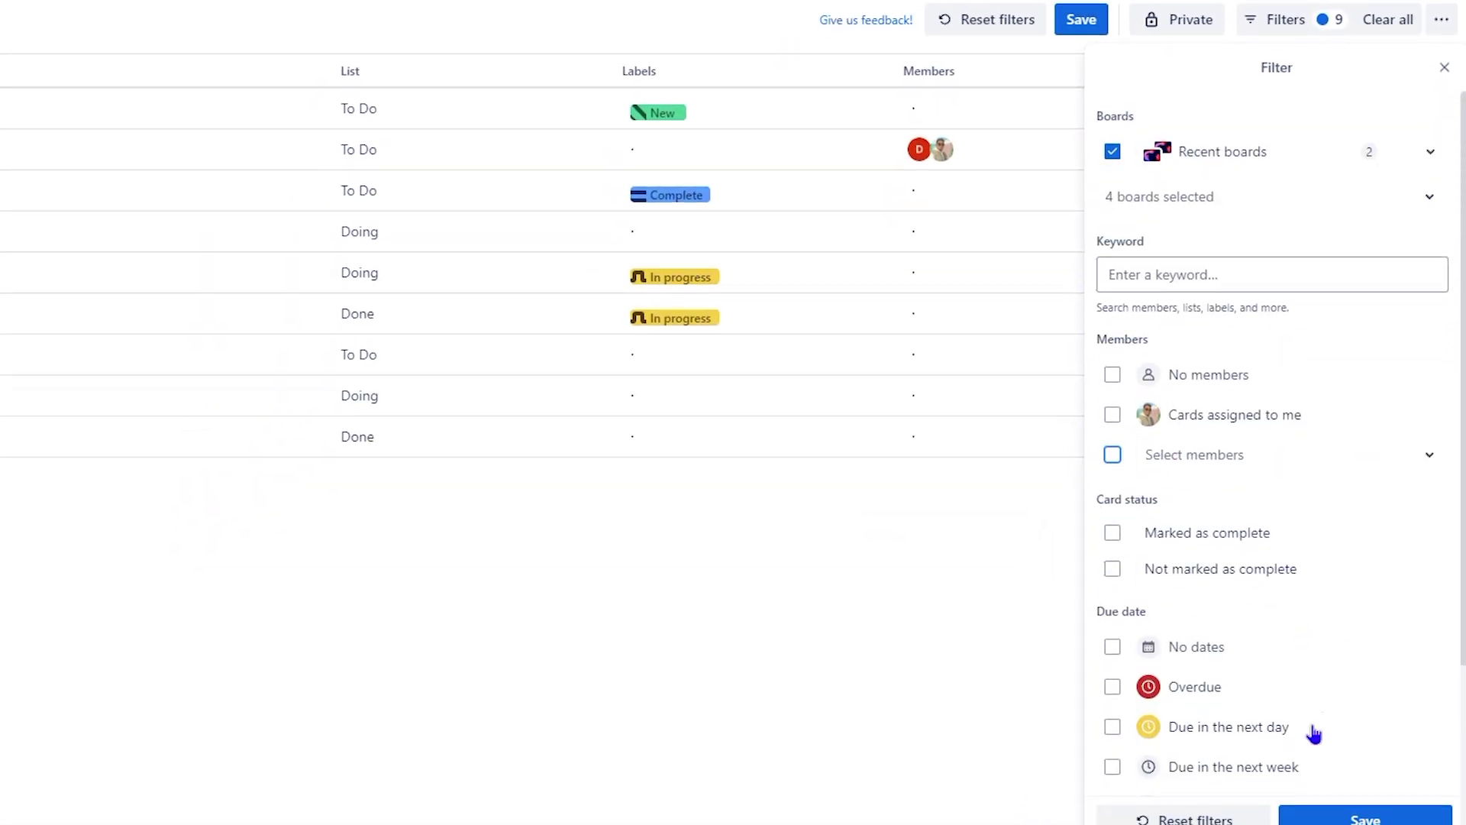
left_click(1195, 802)
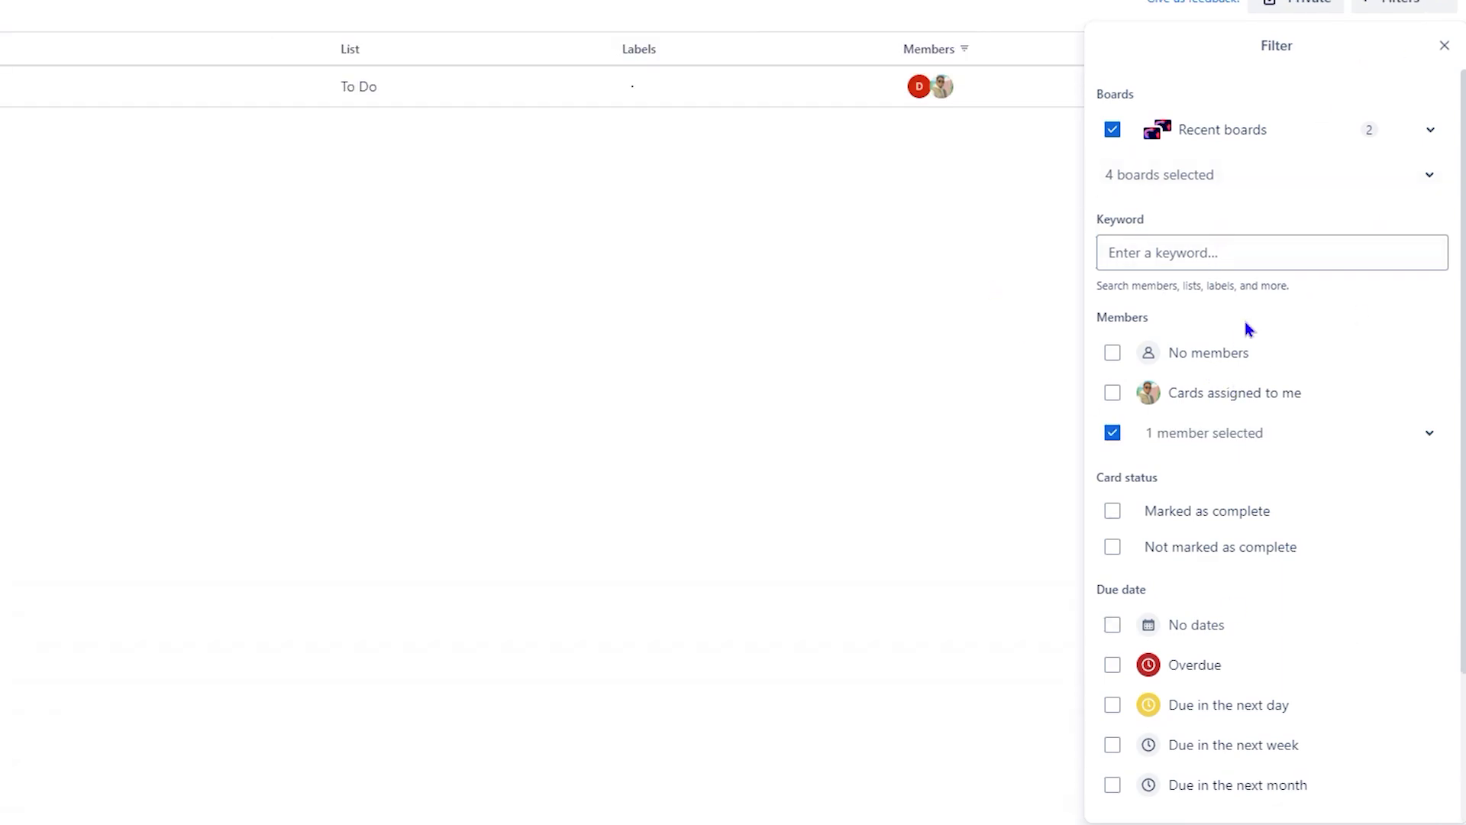
left_click(1113, 432)
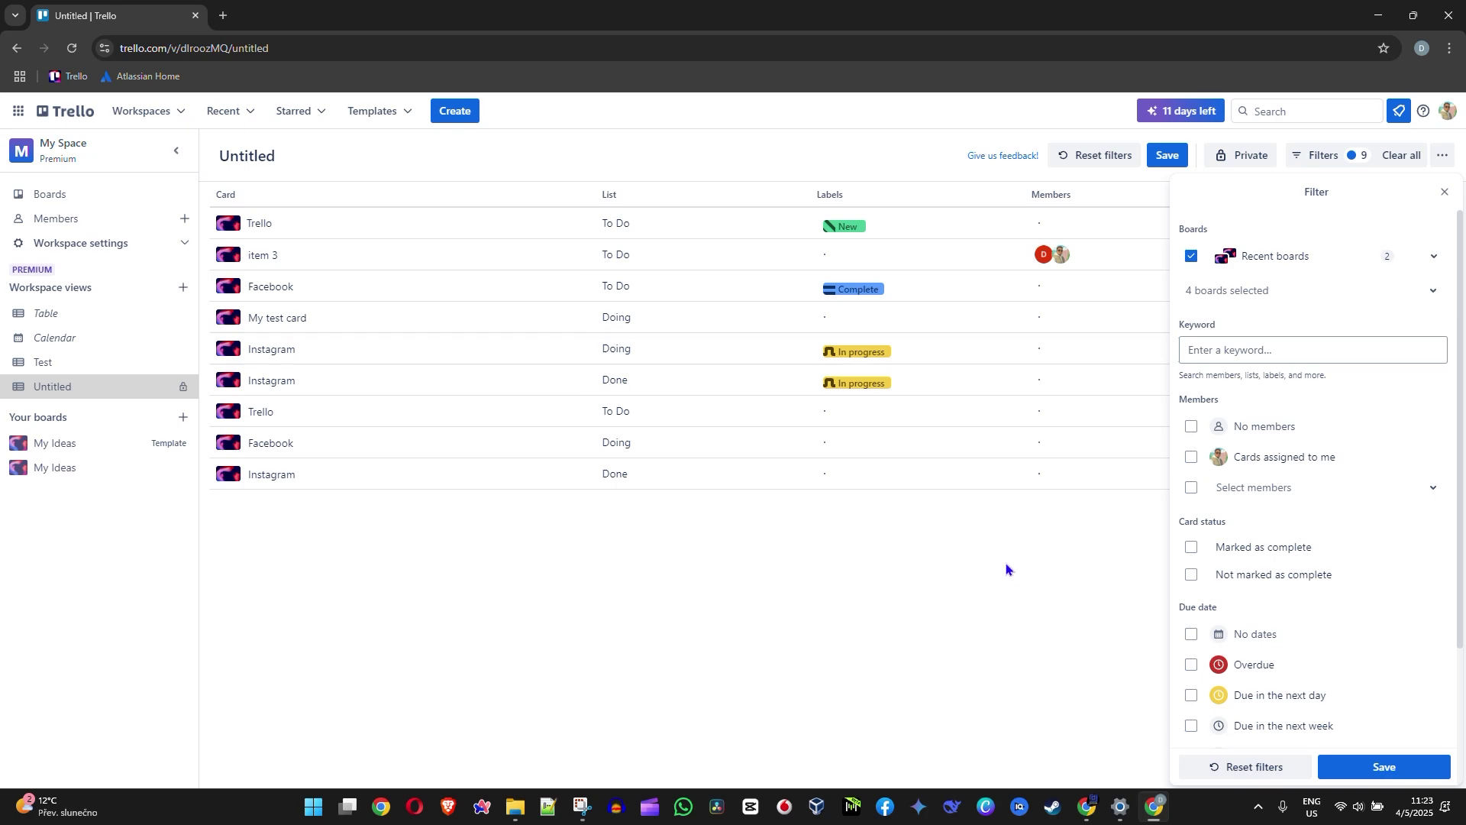
left_click(1006, 569)
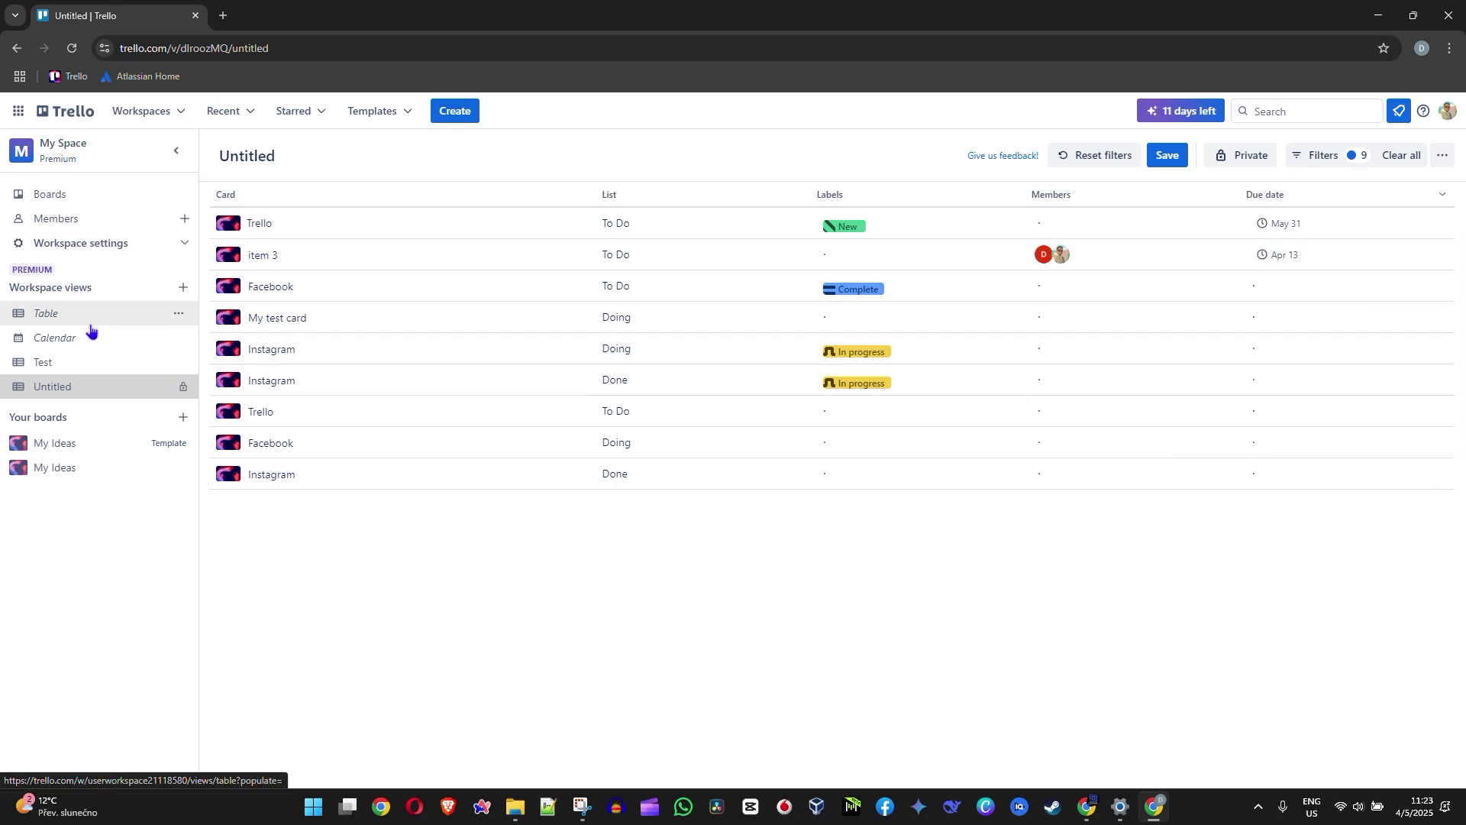
left_click(87, 317)
- Switch to the workspace Calendar view and set it to show a month at a time
left_click(130, 380)
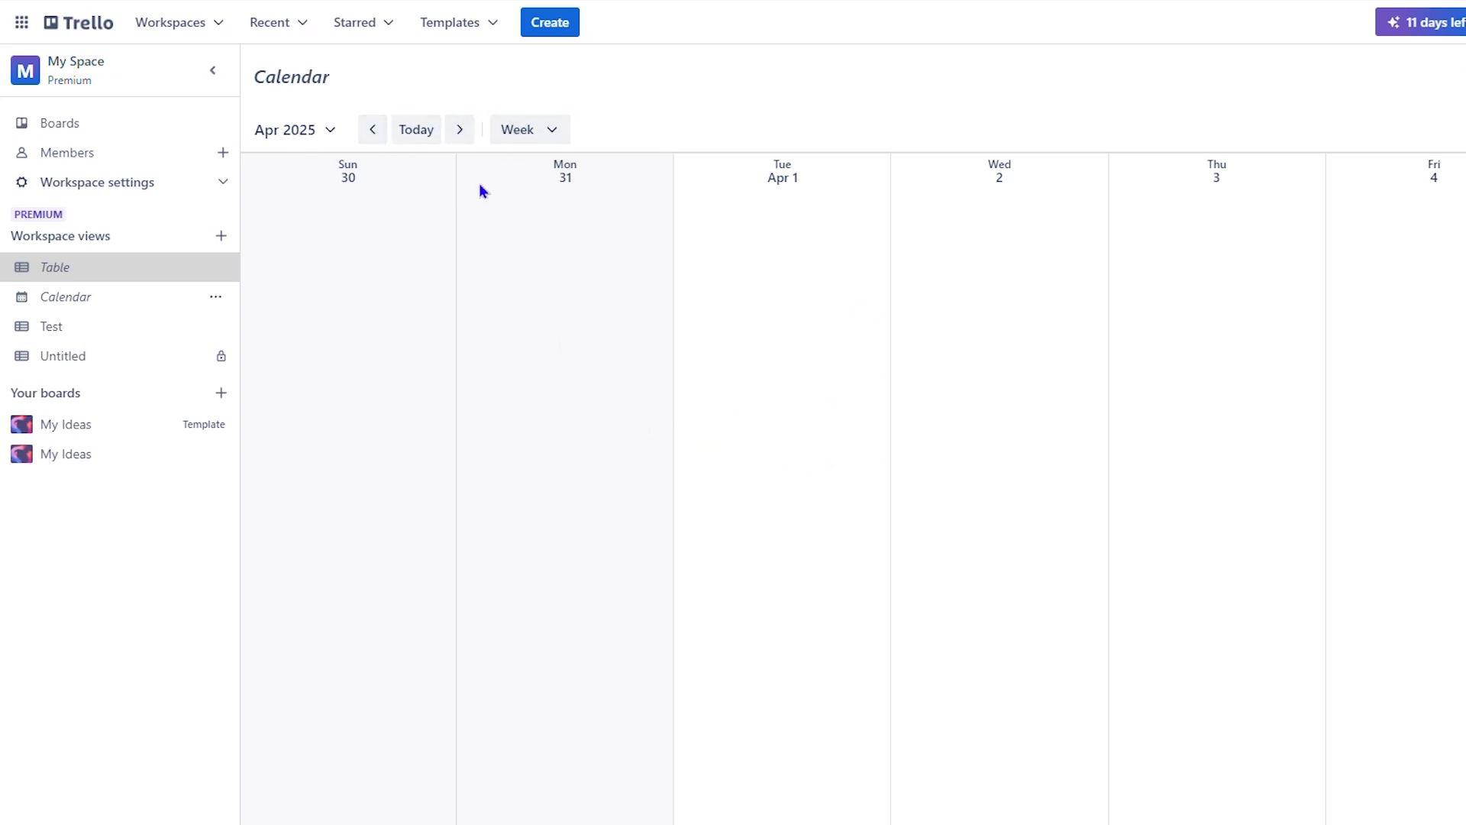
left_click(541, 130)
left_click(507, 238)
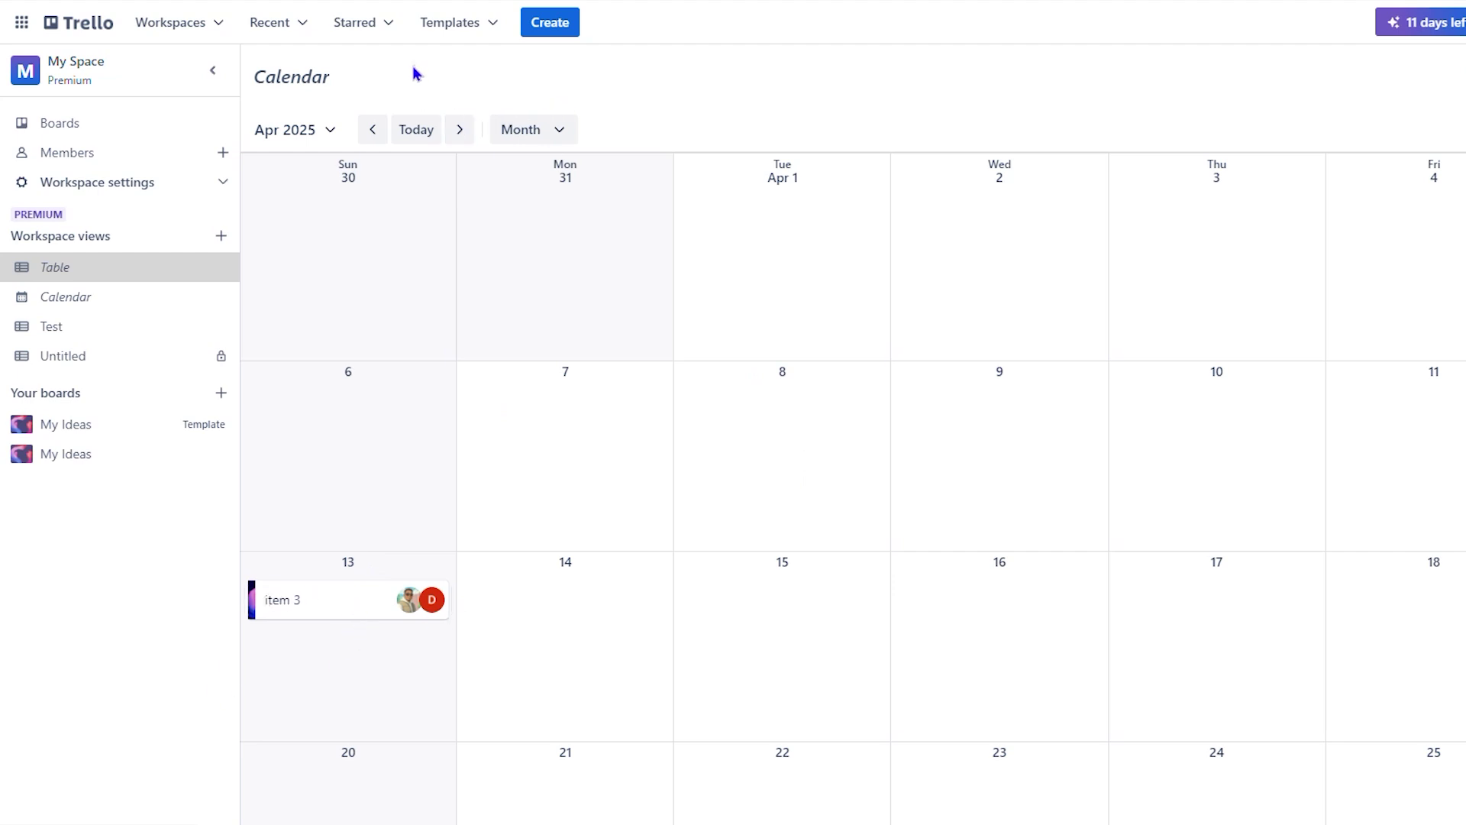
- Browse the calendar forward to August 2025, back to March, then settle on April 2025
left_click(466, 133)
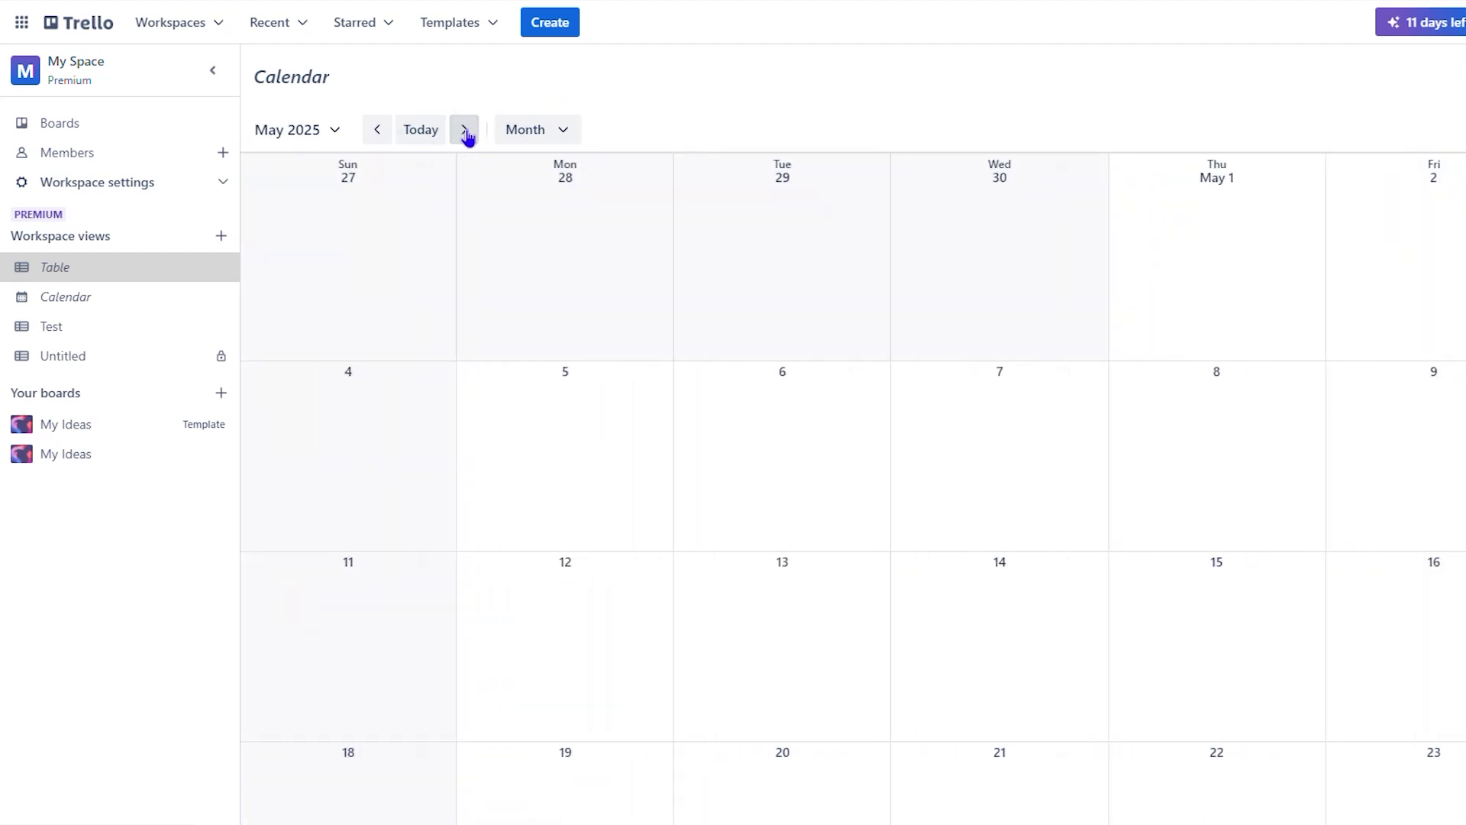
left_click(466, 132)
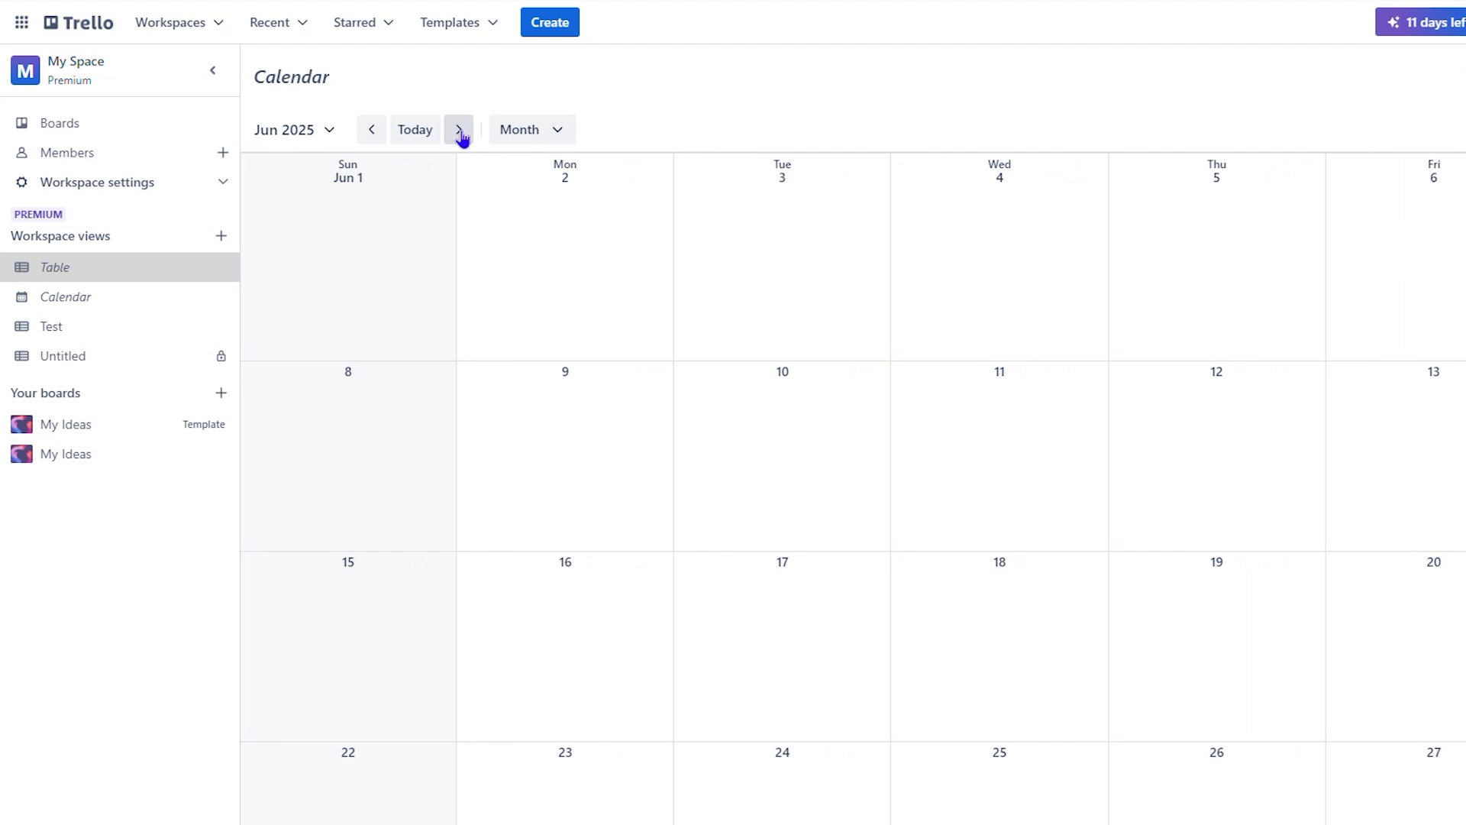
left_click(460, 132)
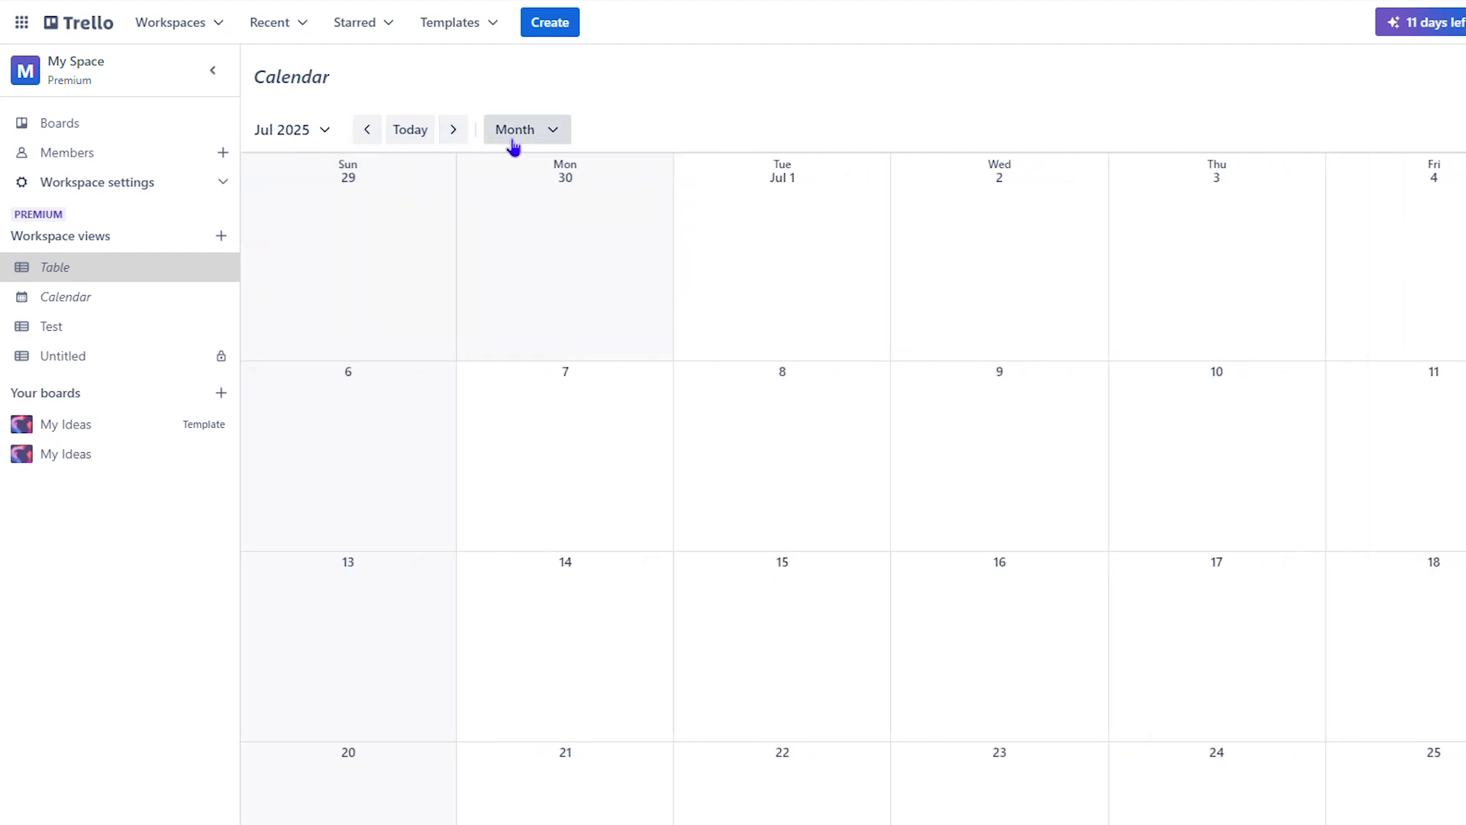
left_click(456, 136)
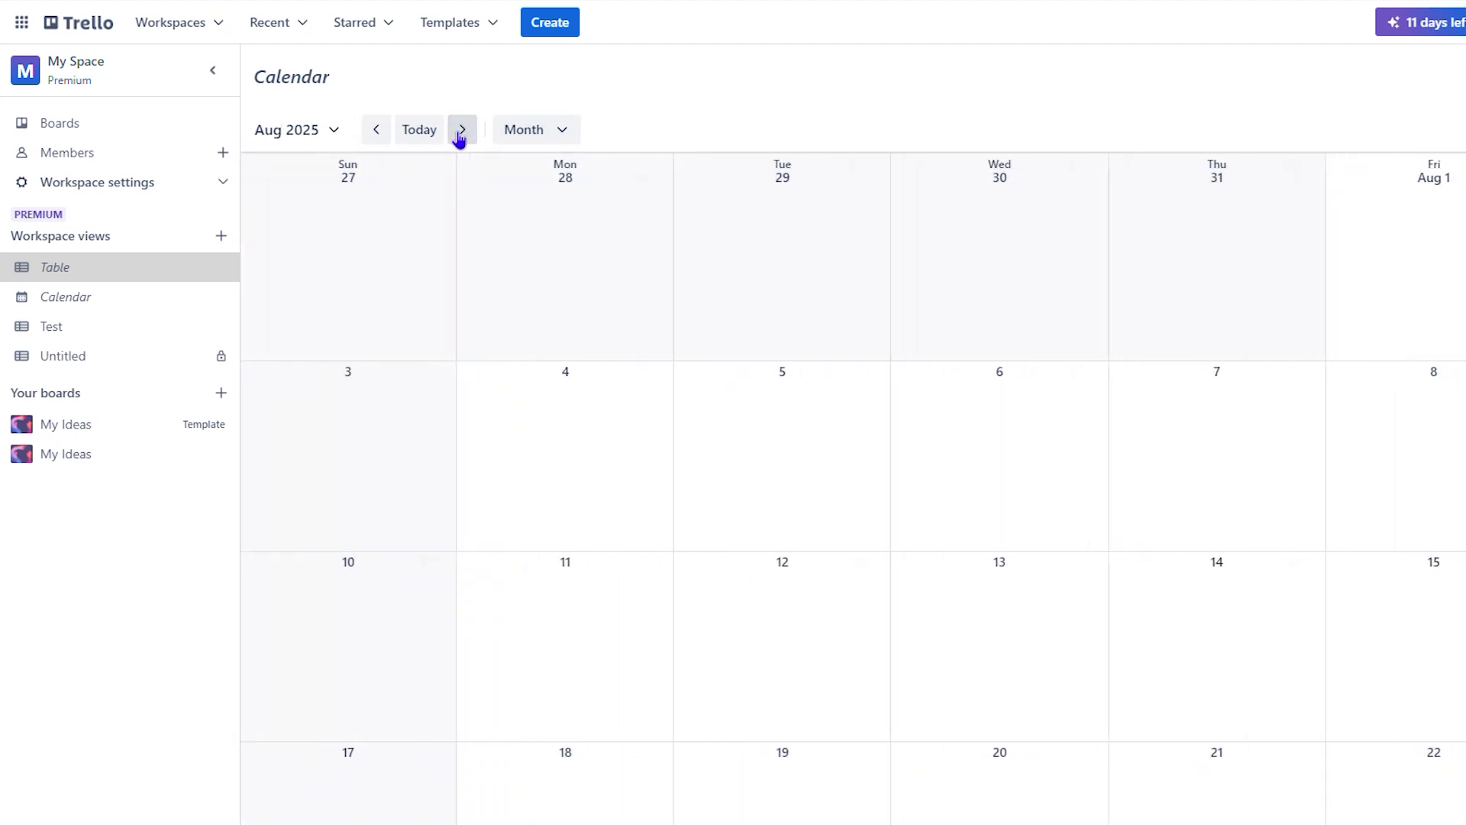
left_click(374, 132)
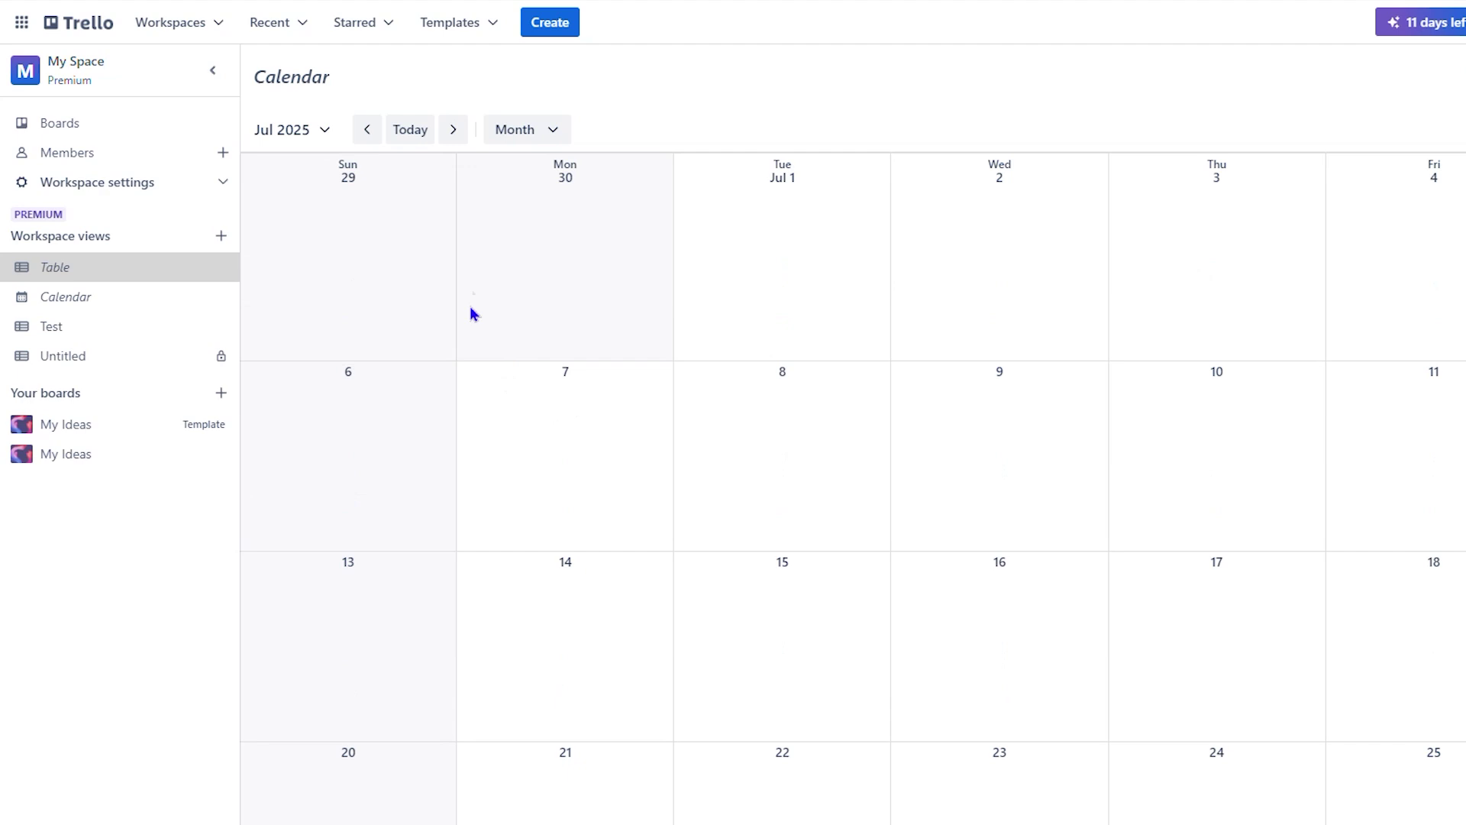
left_click(369, 132)
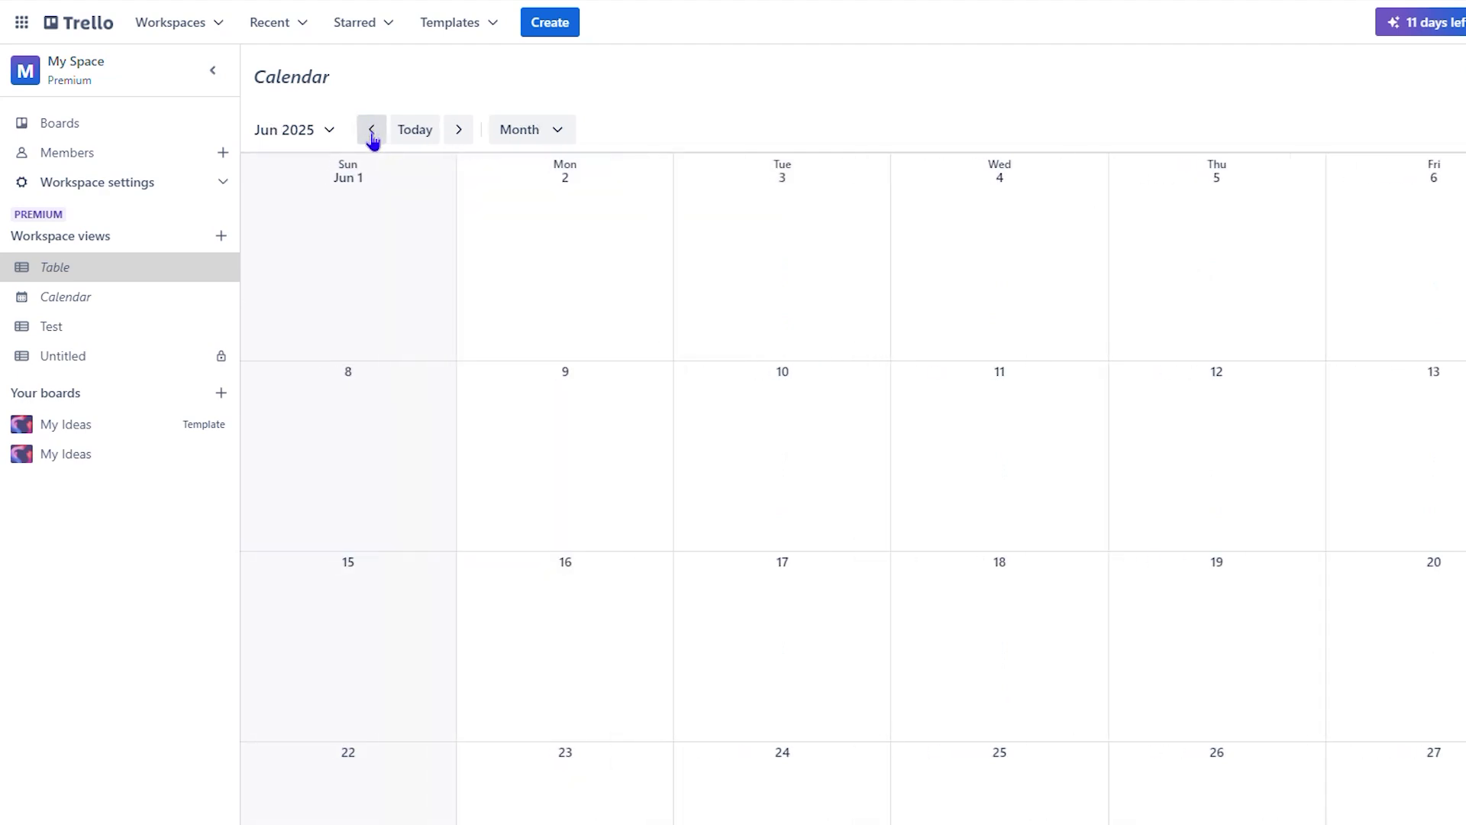
scroll(1062, 581, "down", 3)
scroll(1031, 562, "up", 3)
left_click(372, 131)
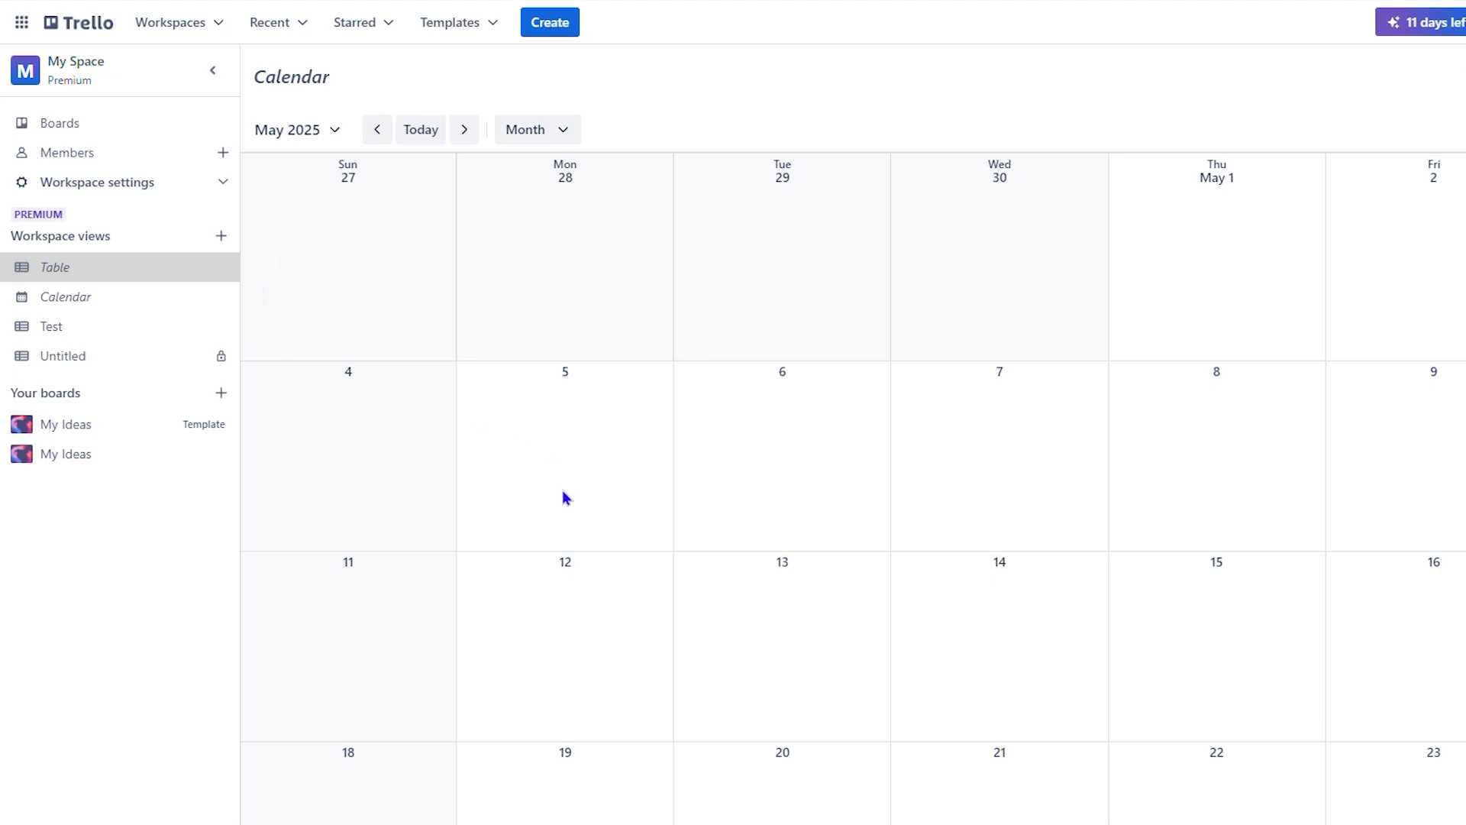
left_click(372, 131)
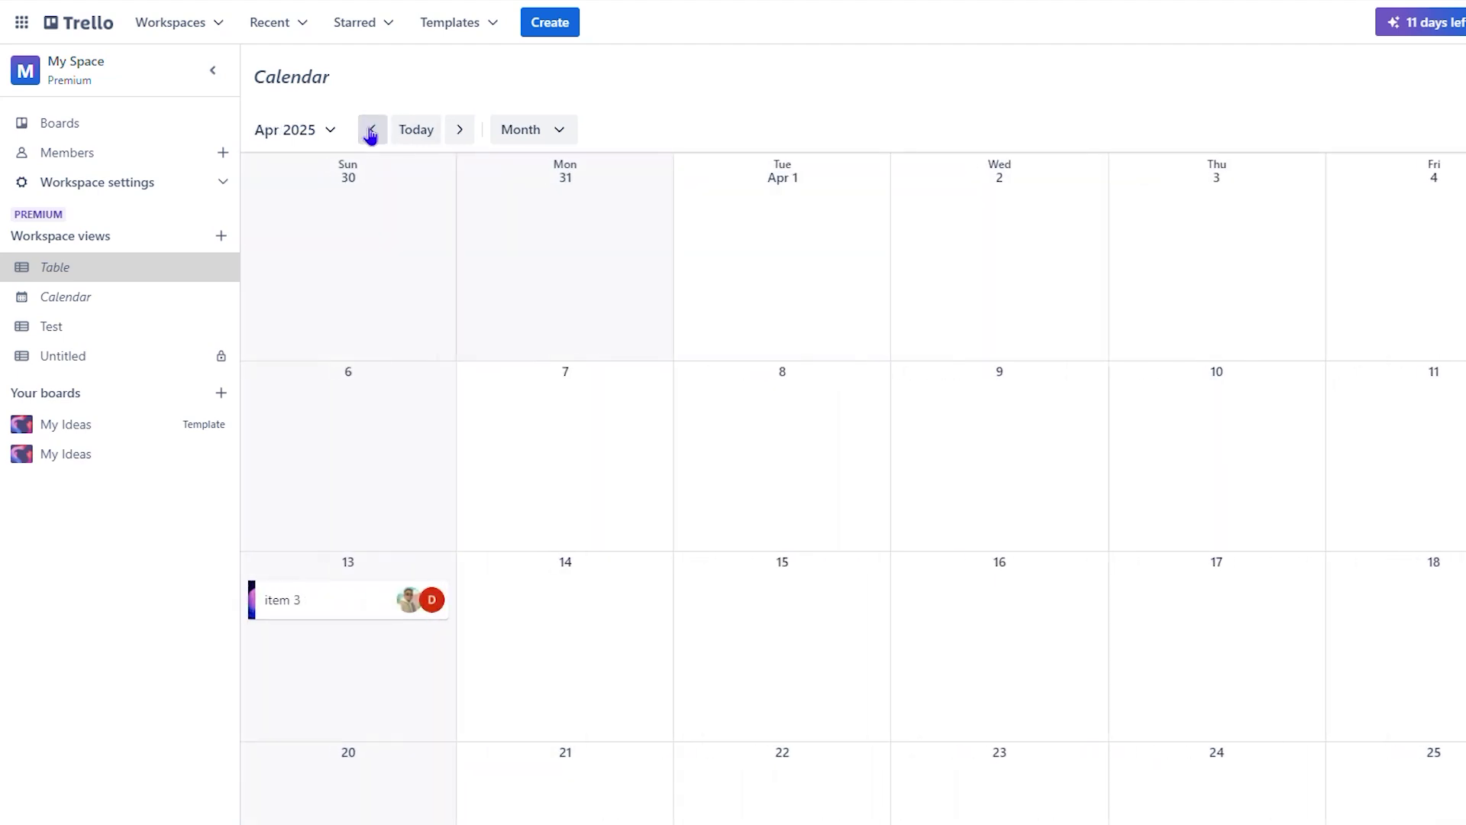
left_click(371, 131)
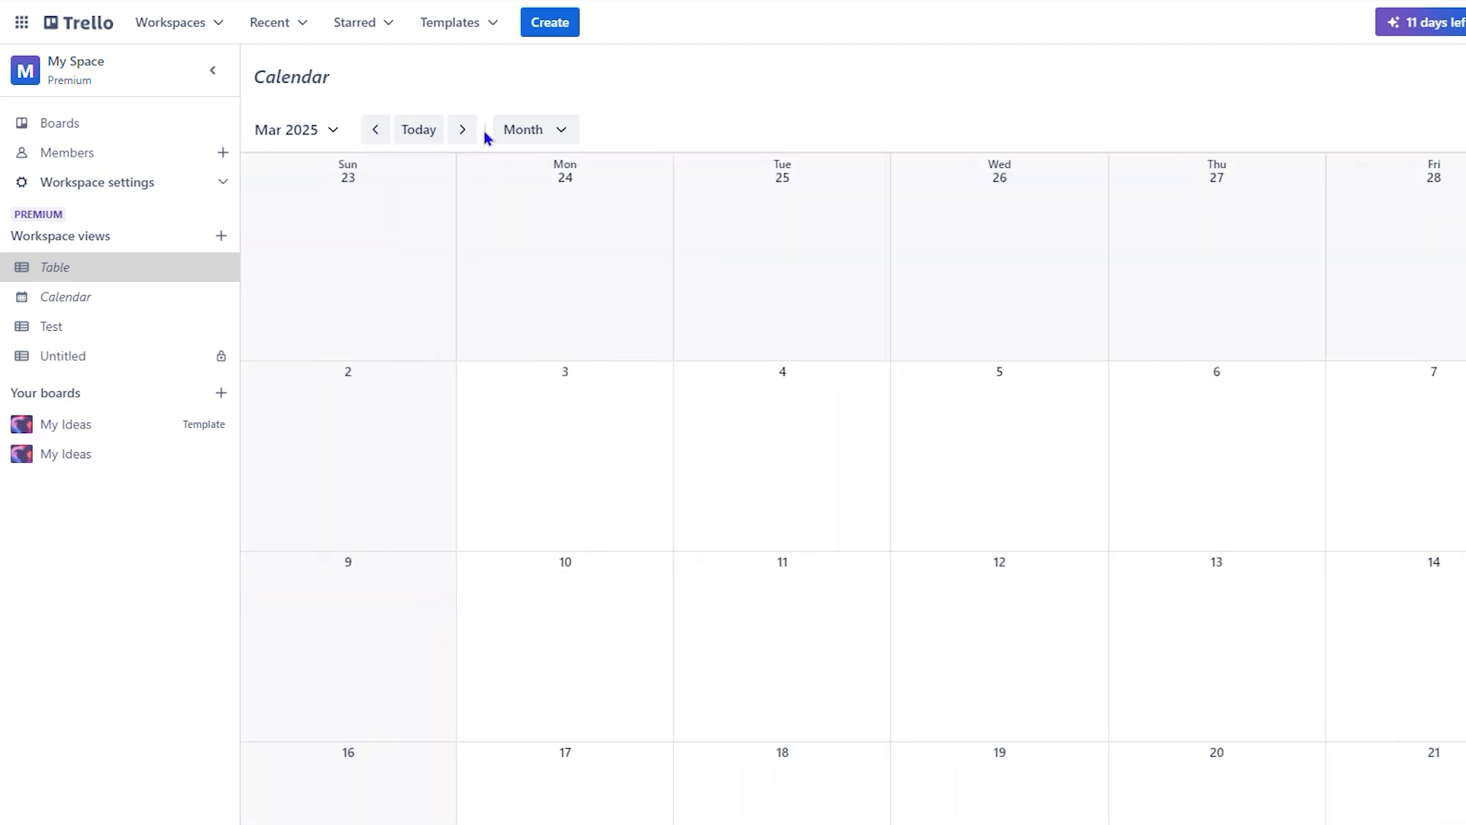
left_click(461, 131)
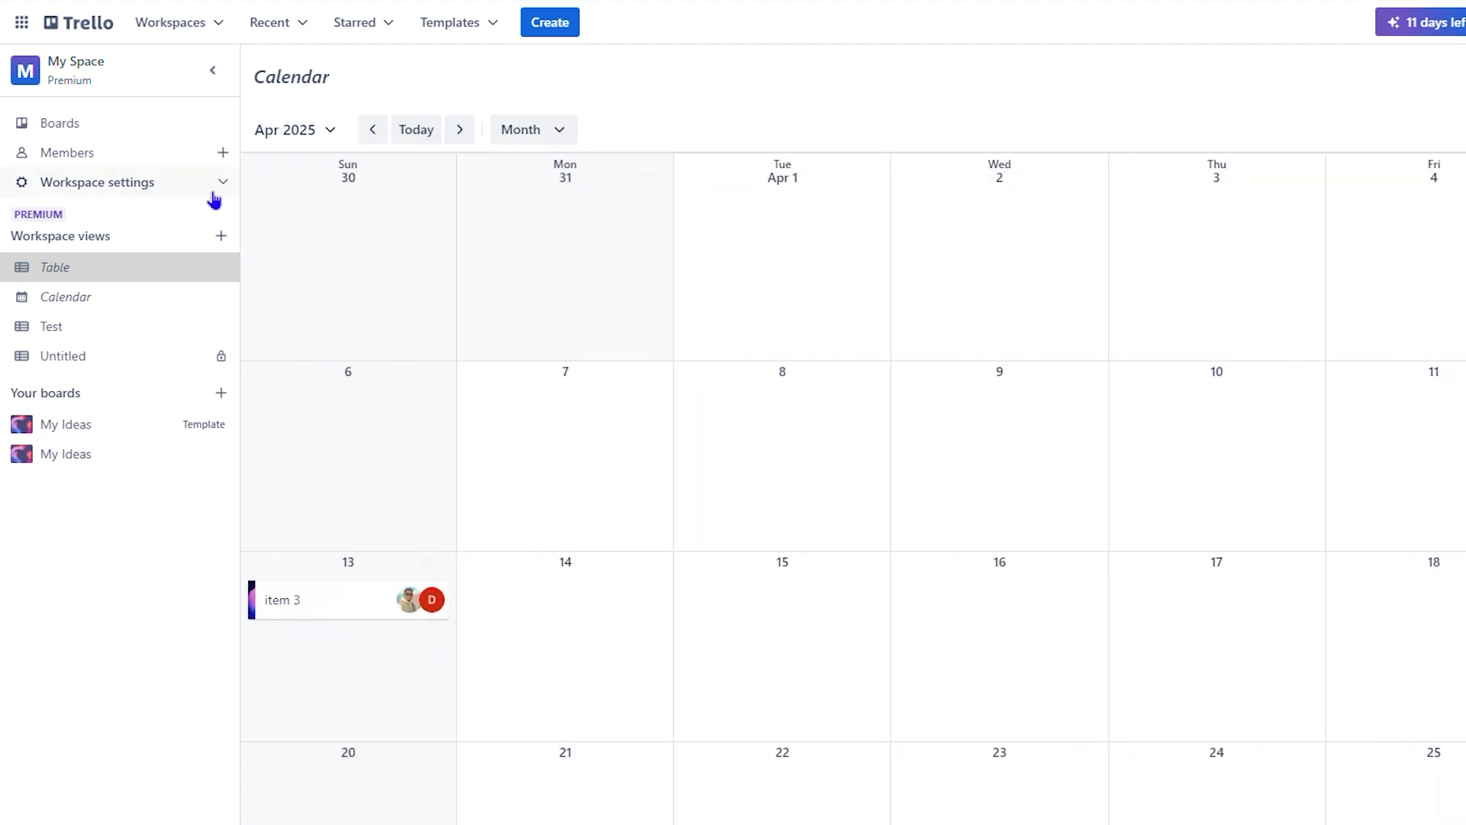
- Look at the Test and Untitled workspace views, then go to the My Ideas template board
left_click(61, 334)
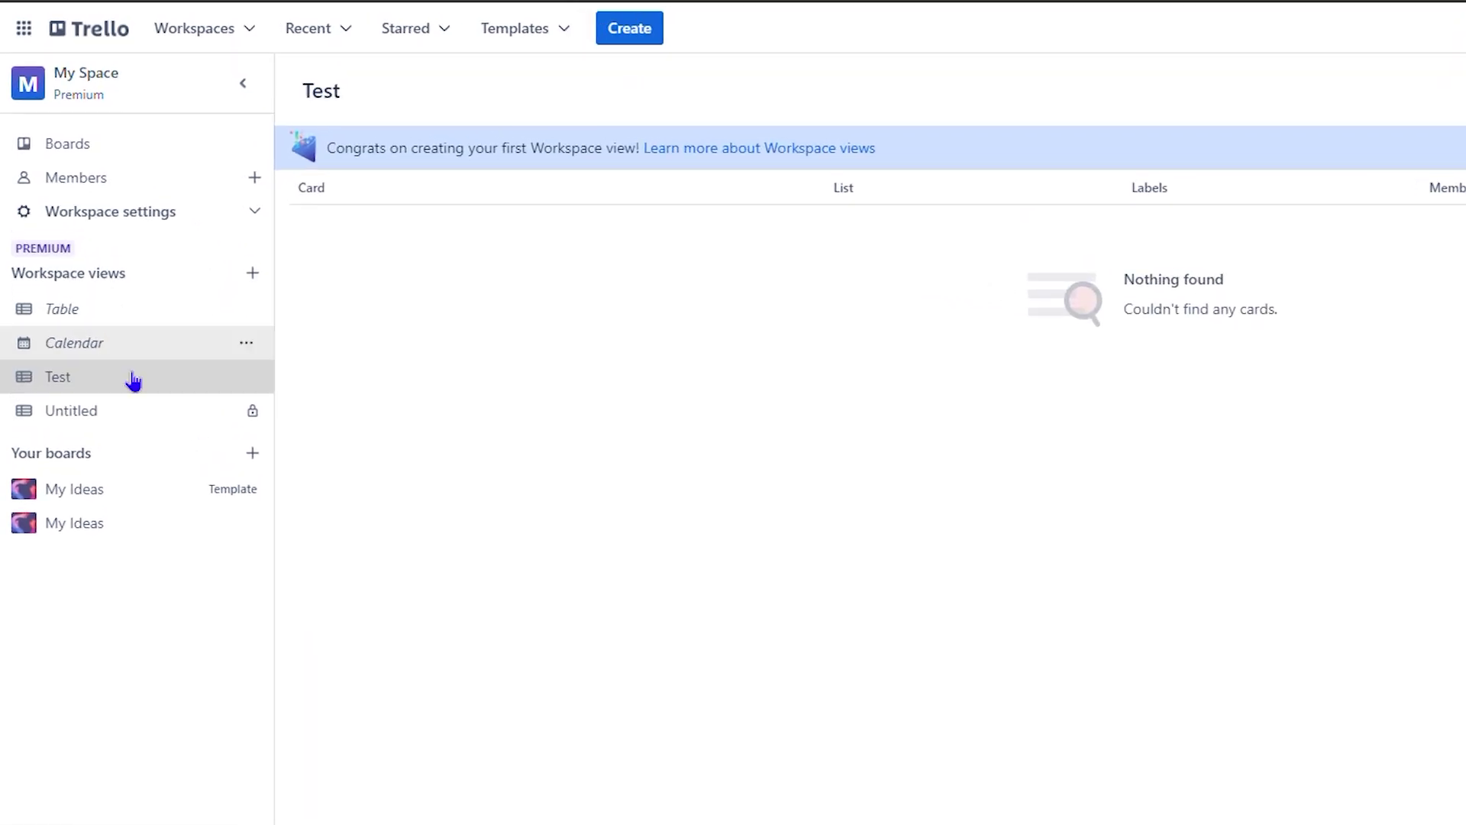
left_click(86, 426)
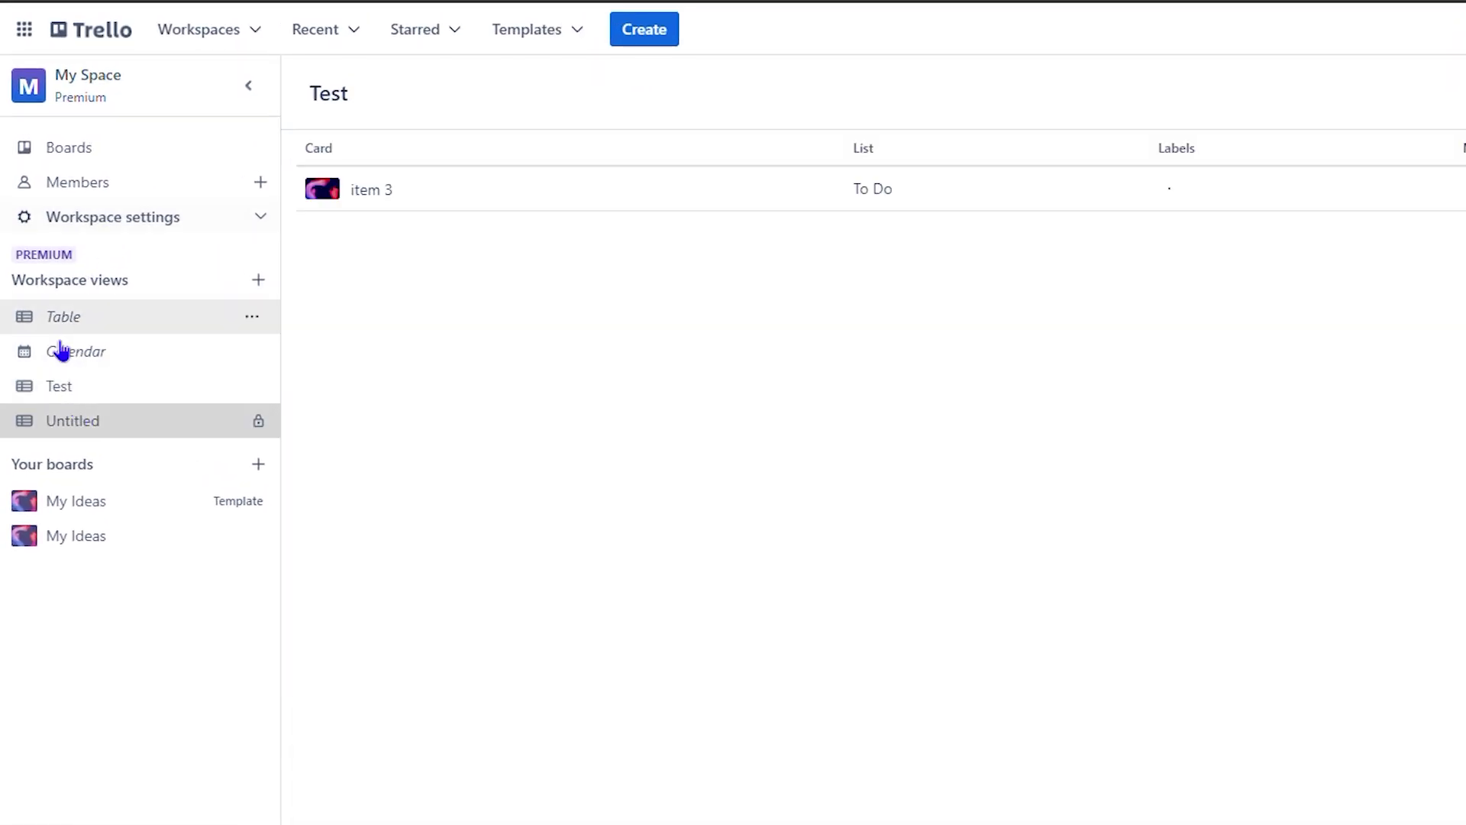
left_click(71, 510)
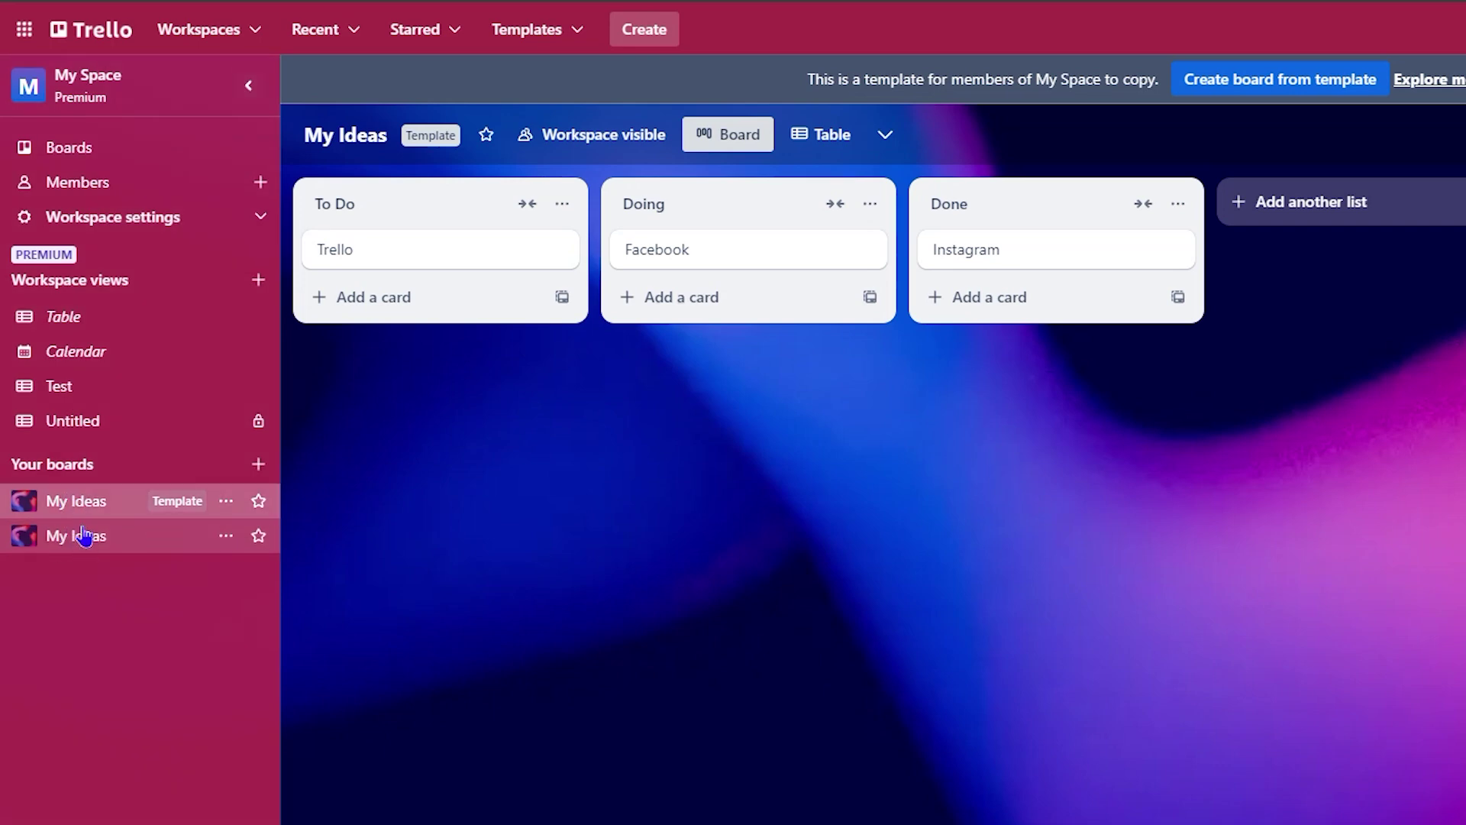
- On the regular My Ideas board, collapse the To Do, Doing and Done lists
left_click(84, 539)
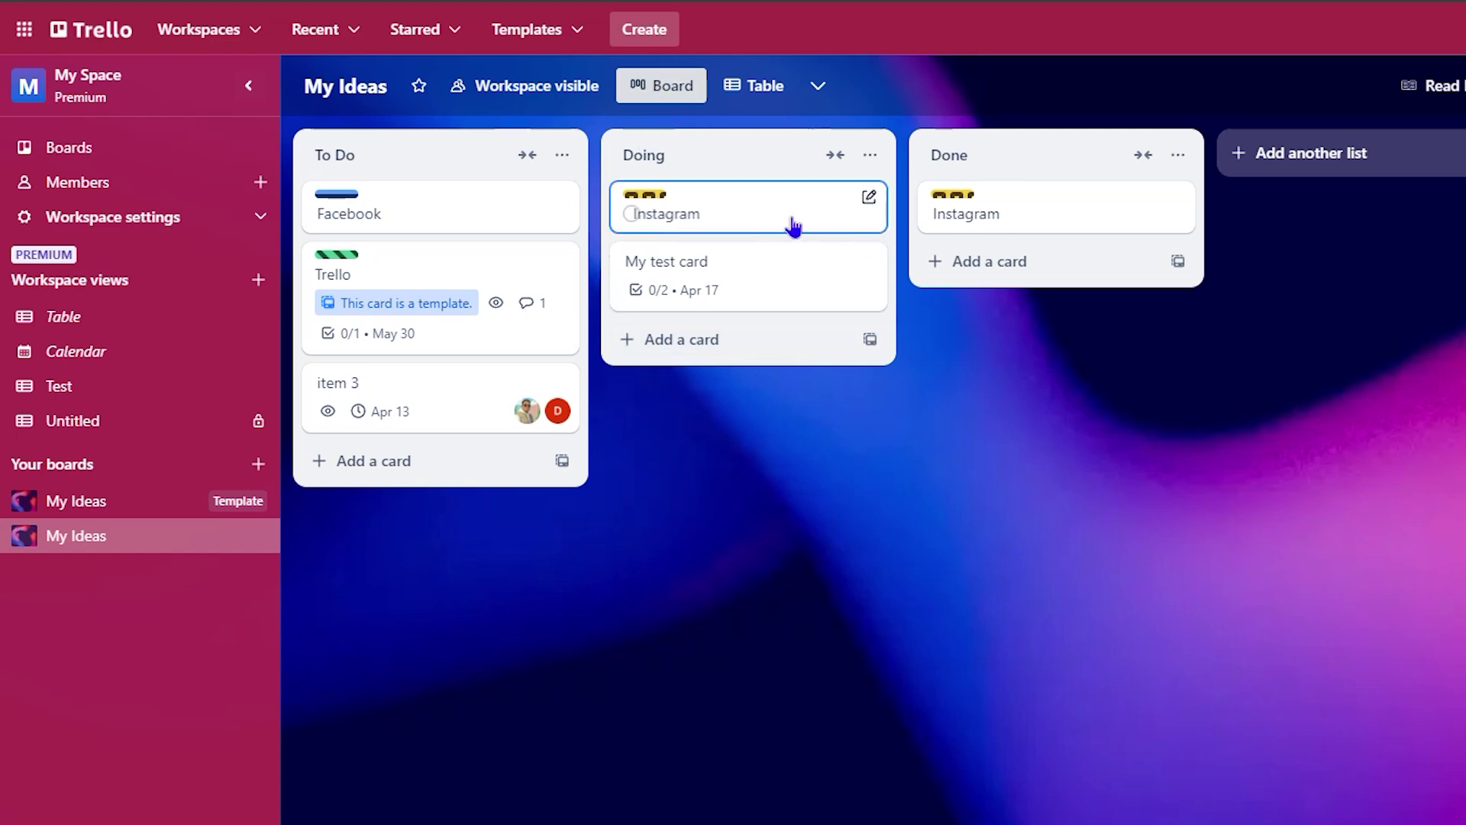
left_click(528, 156)
left_click(585, 155)
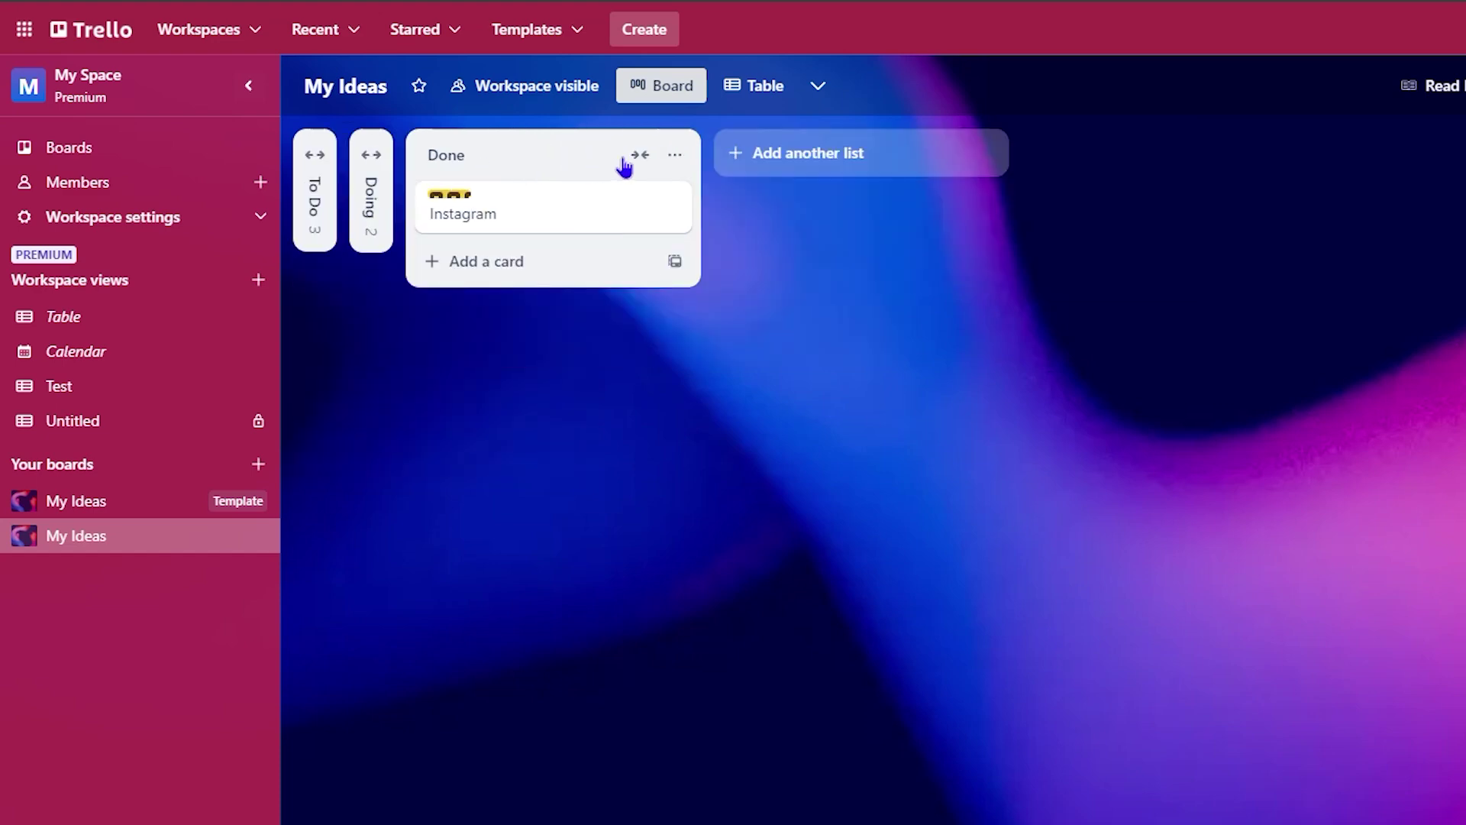
left_click(636, 156)
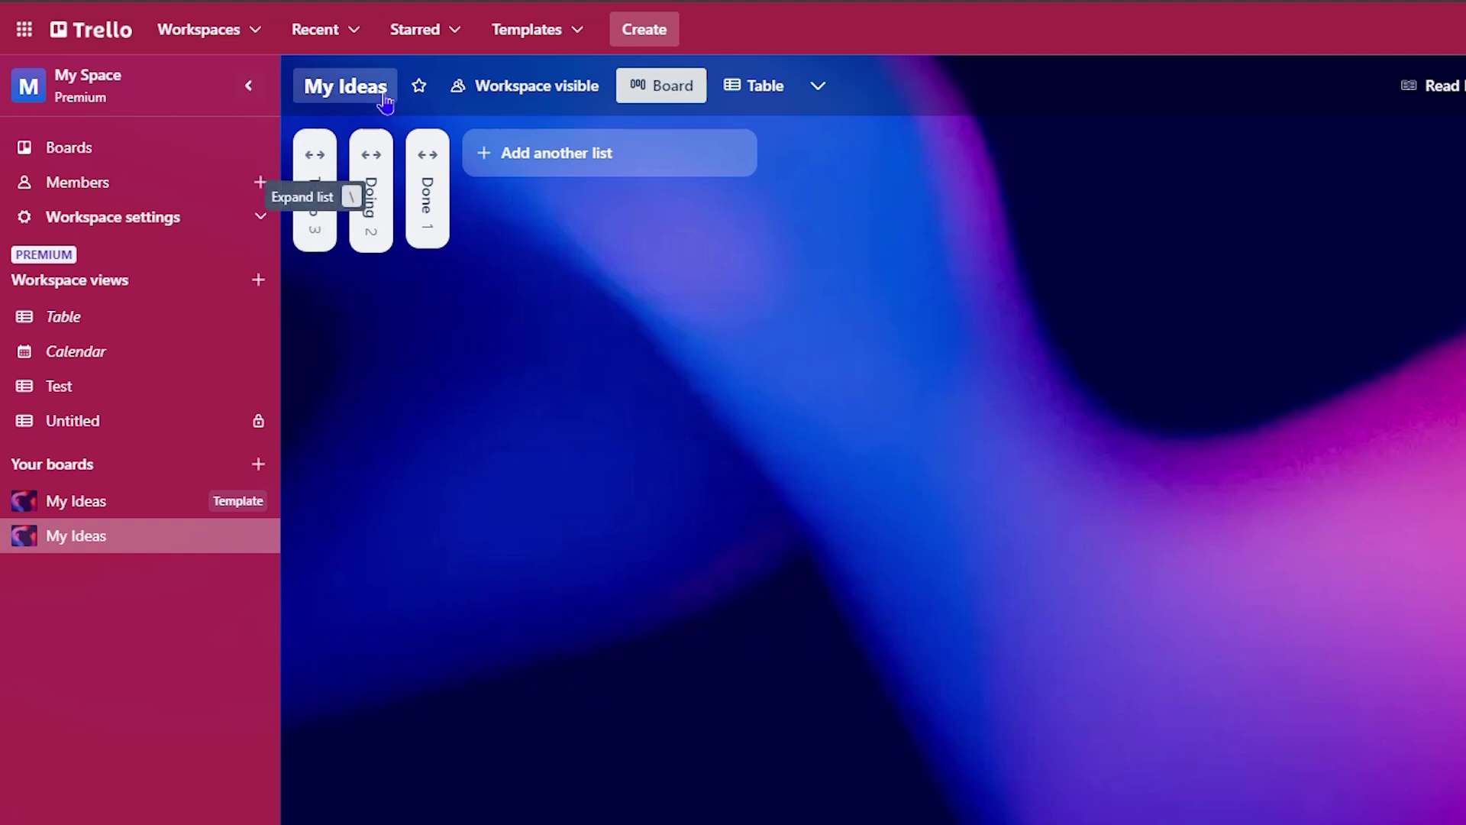
- Add Calendar, Dashboard, Timeline and Map views to the My Ideas board
left_click(815, 88)
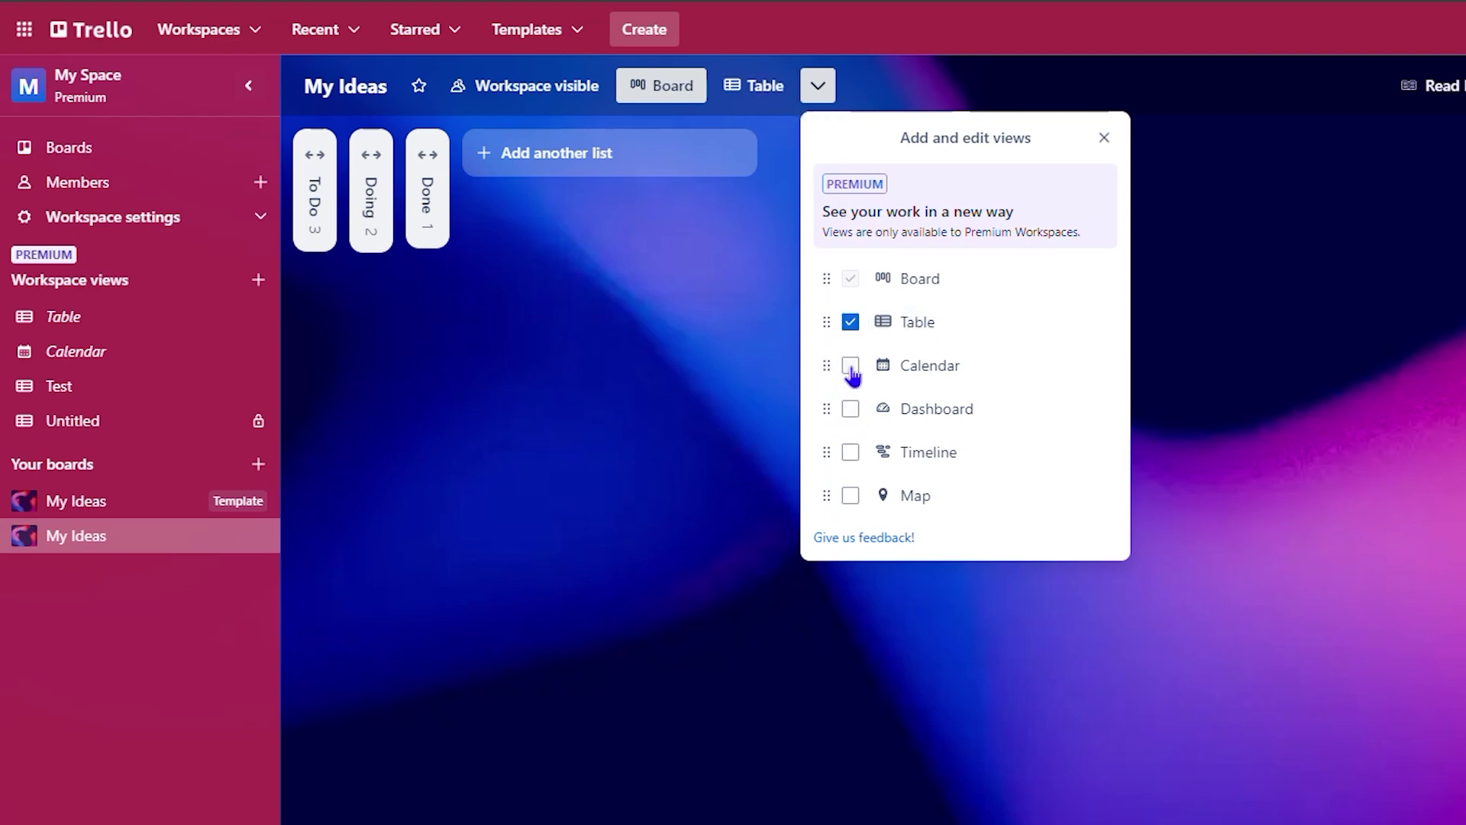
left_click(851, 366)
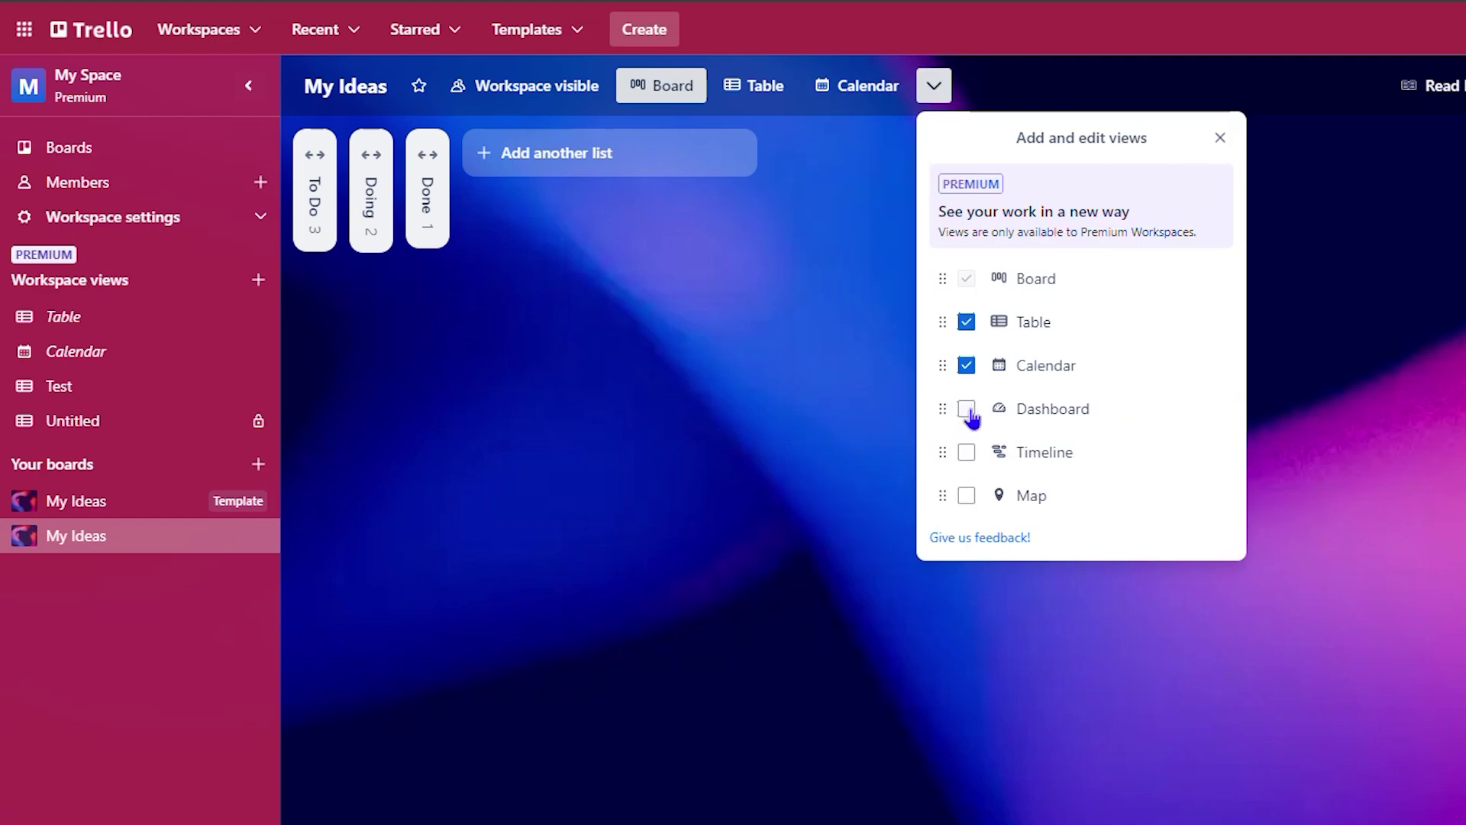
left_click(977, 412)
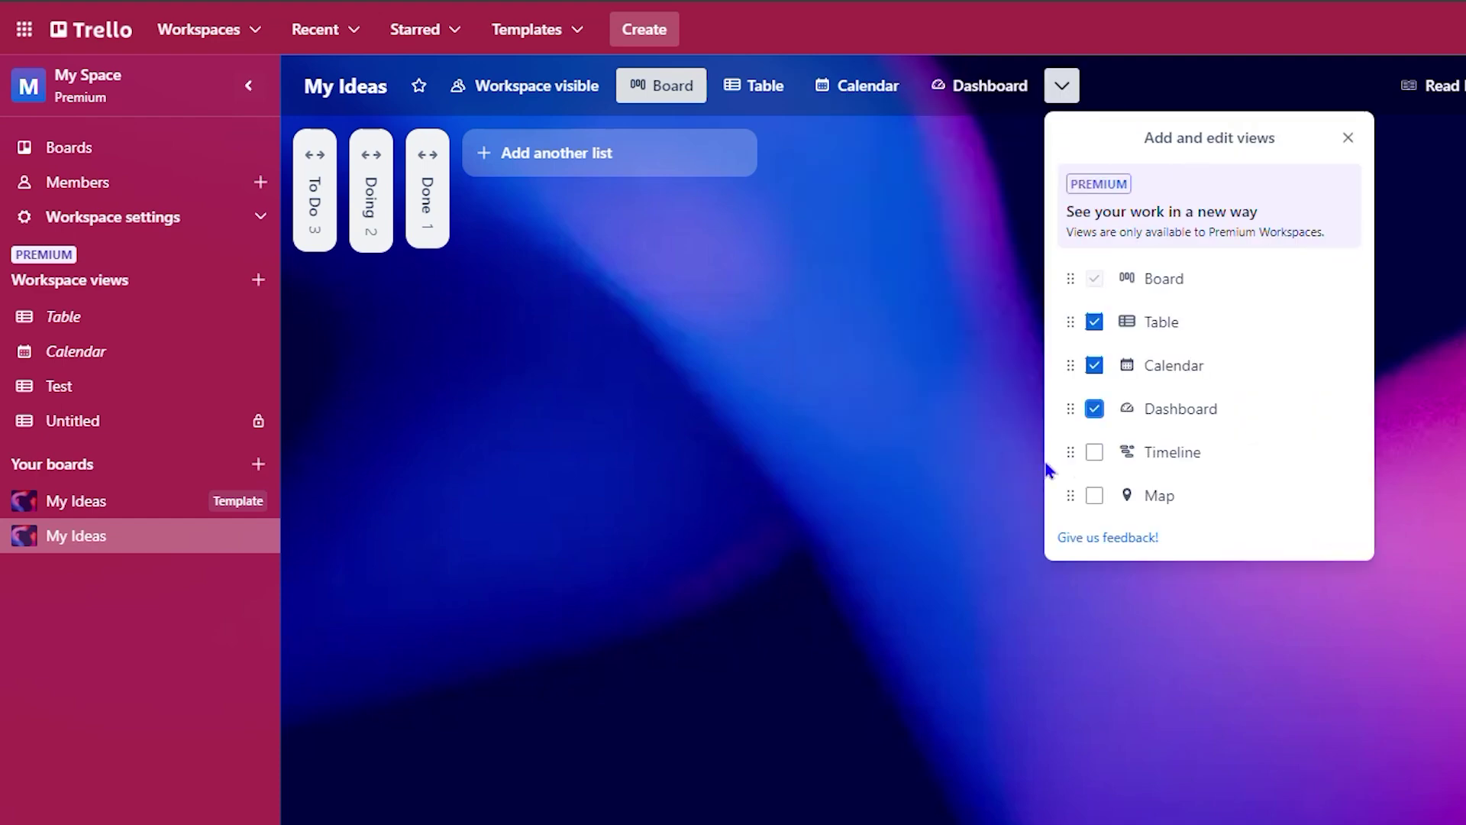
left_click(1094, 453)
left_click(1209, 501)
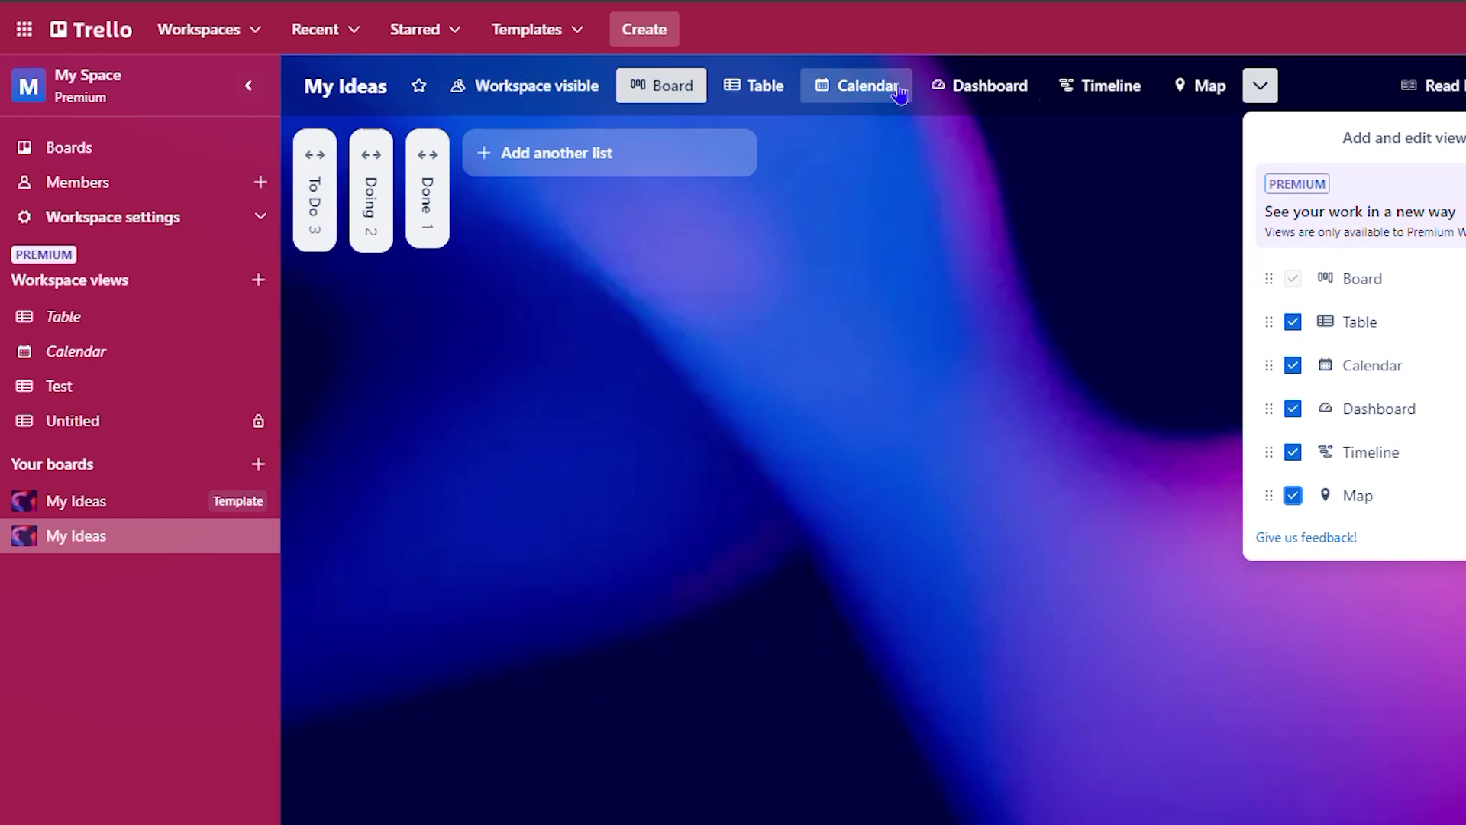
- Expand the collapsed To Do, Doing and Done lists again
left_click(317, 183)
left_click(631, 168)
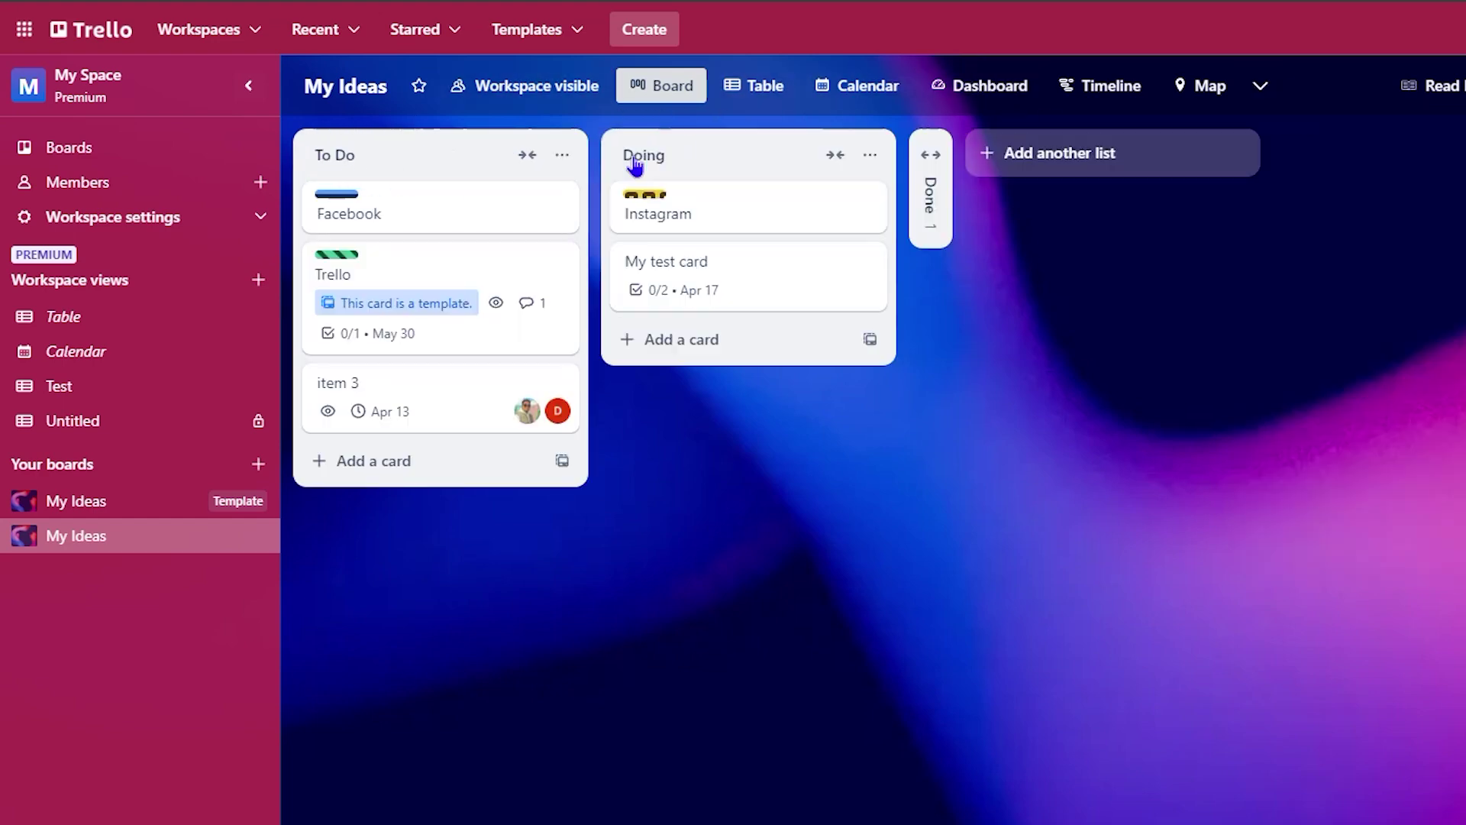
left_click(925, 164)
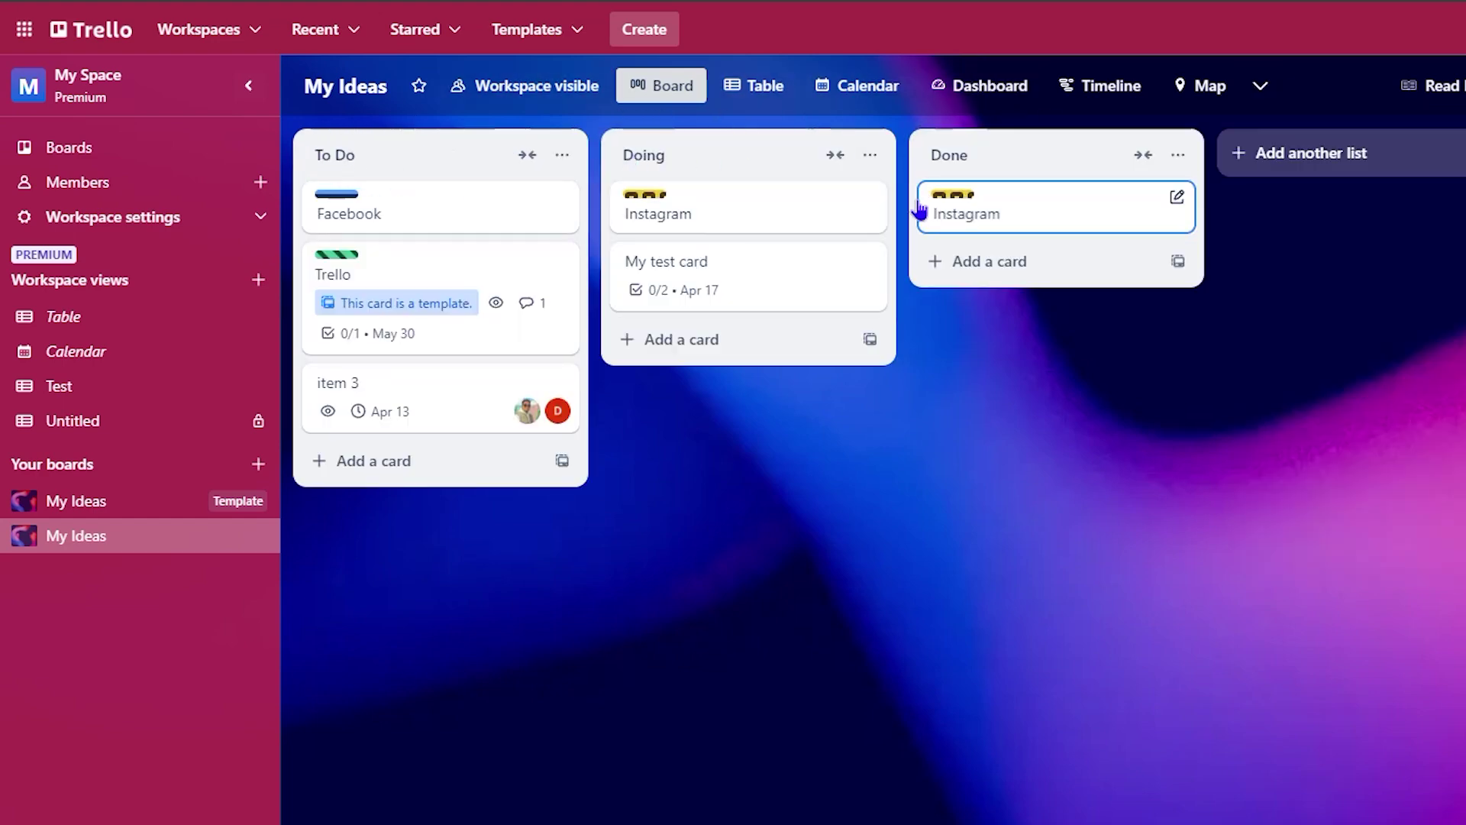
- Cycle the board through Table, Calendar, Dashboard, Timeline and Map views, then reopen the view settings
left_click(744, 103)
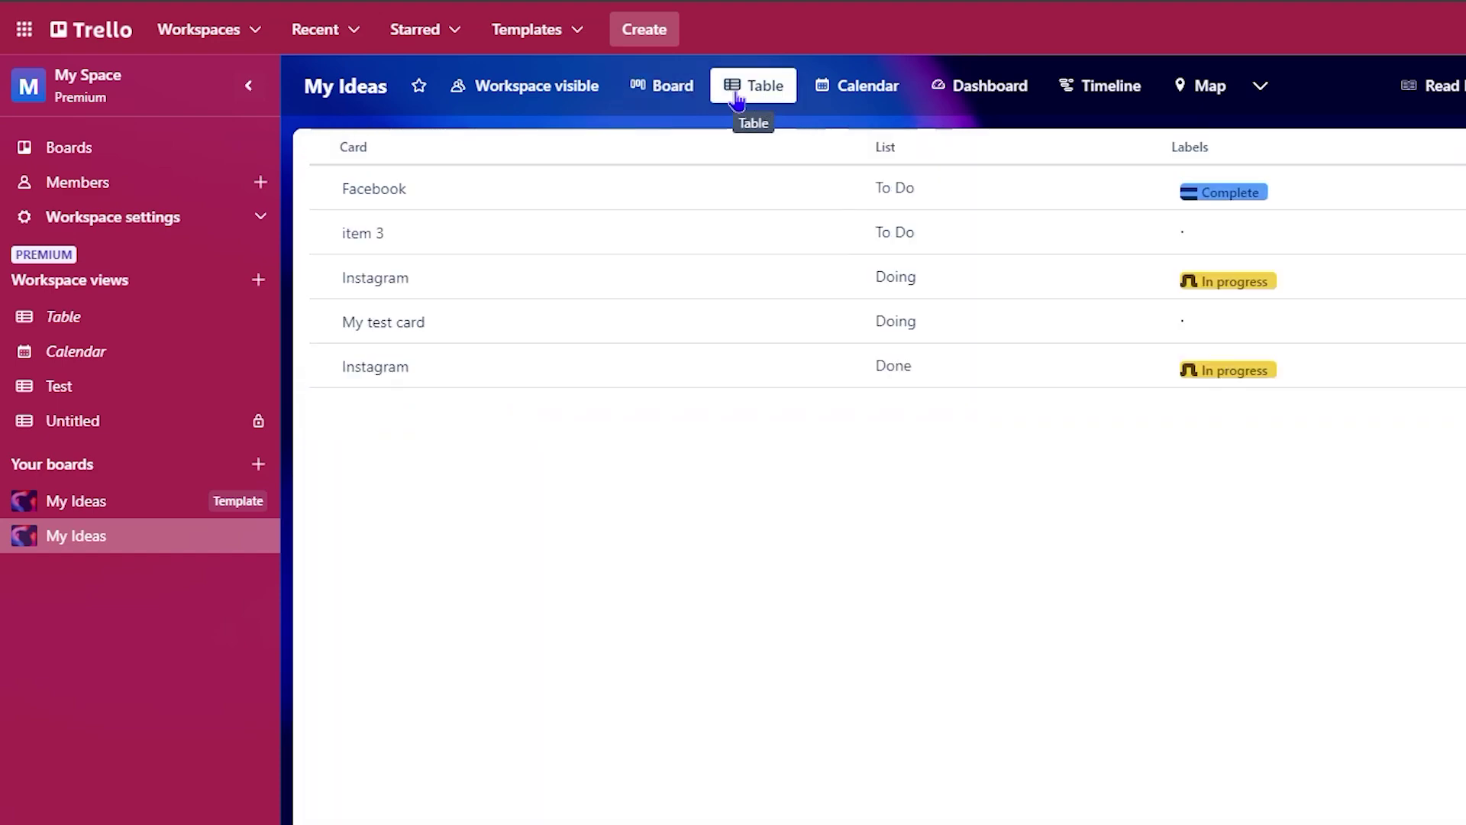
left_click(850, 102)
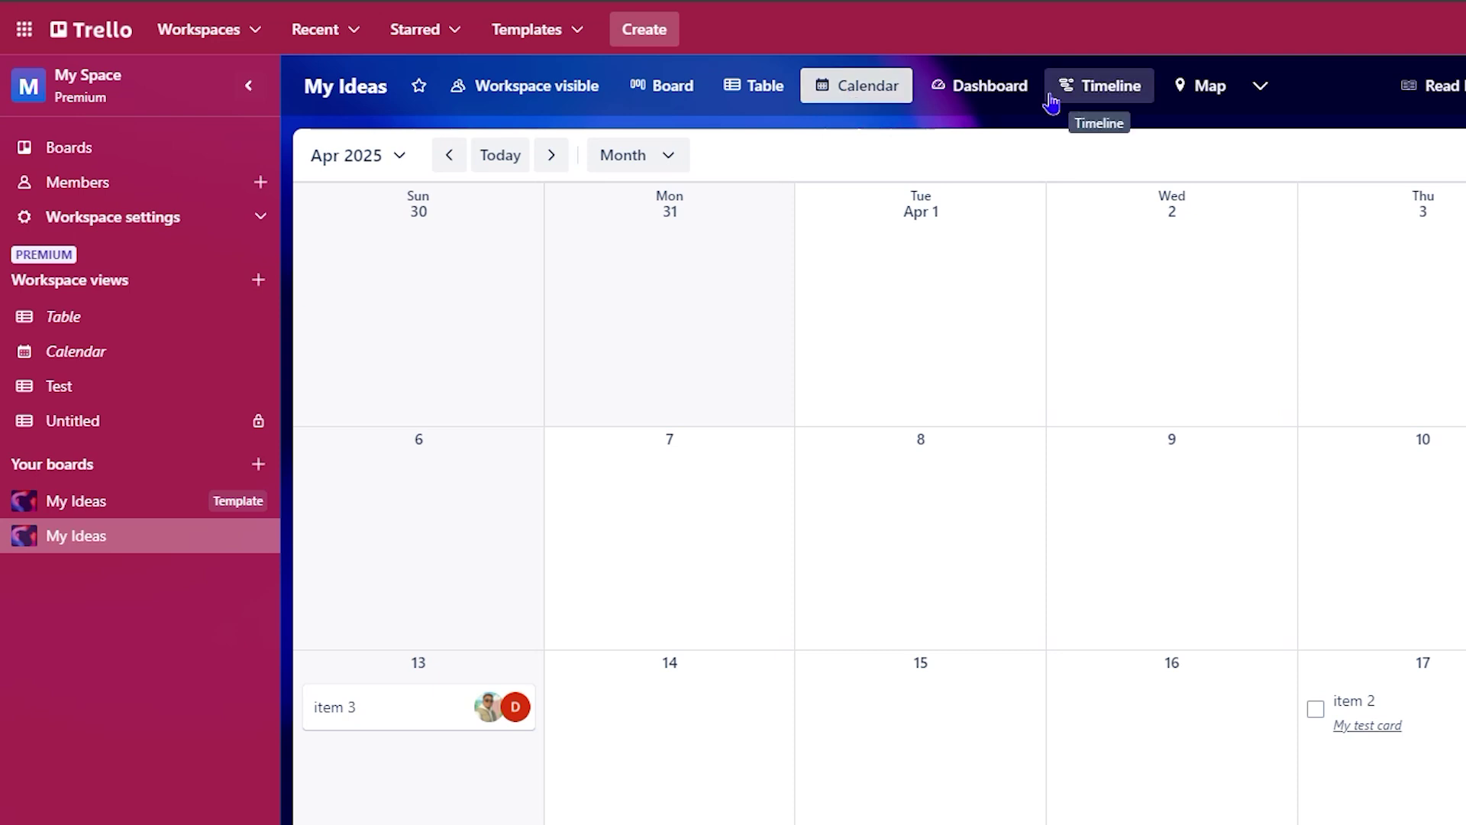
left_click(997, 104)
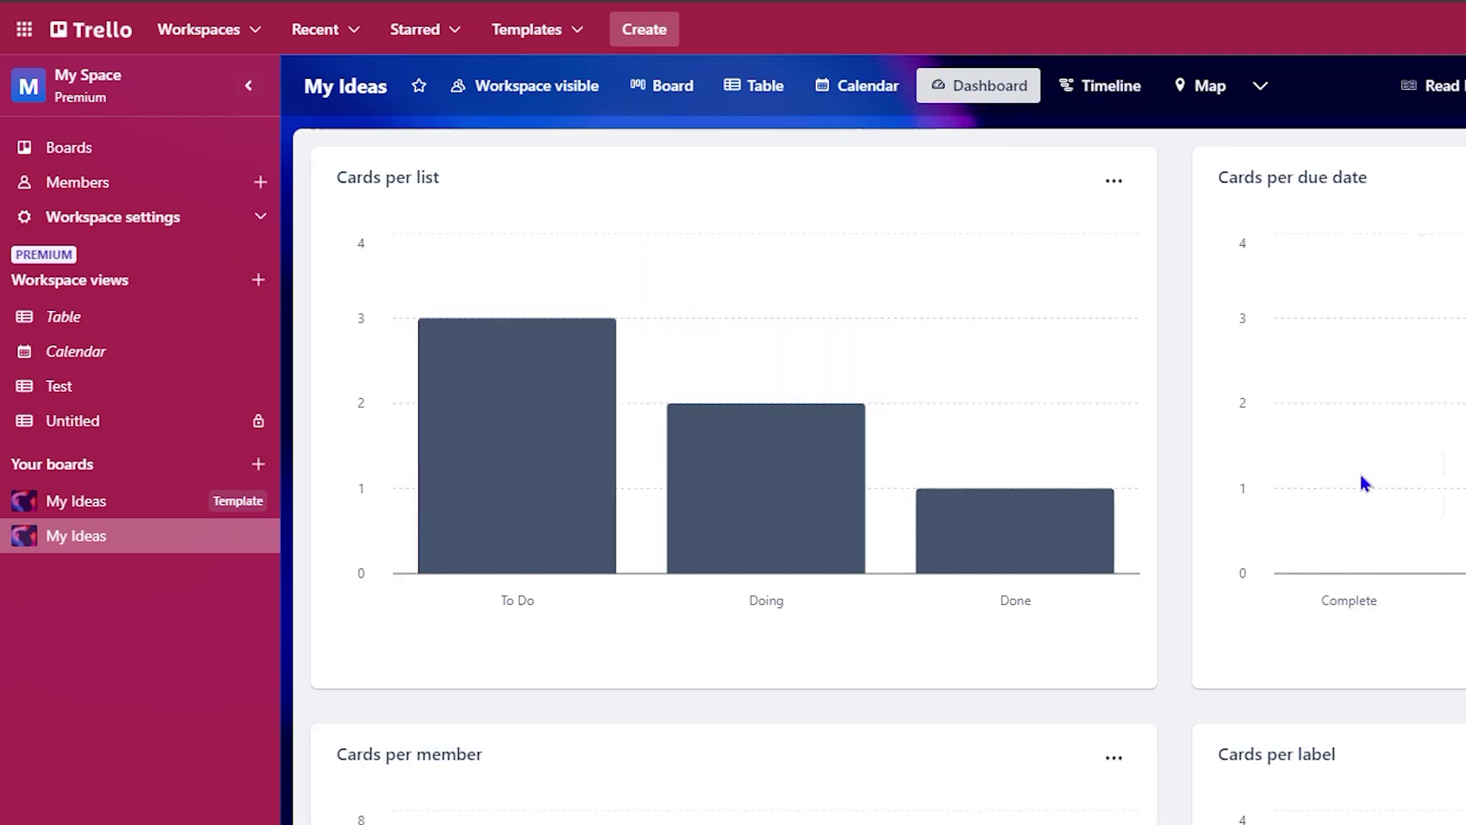
scroll(846, 369, "down", 8)
scroll(1309, 370, "up", 8)
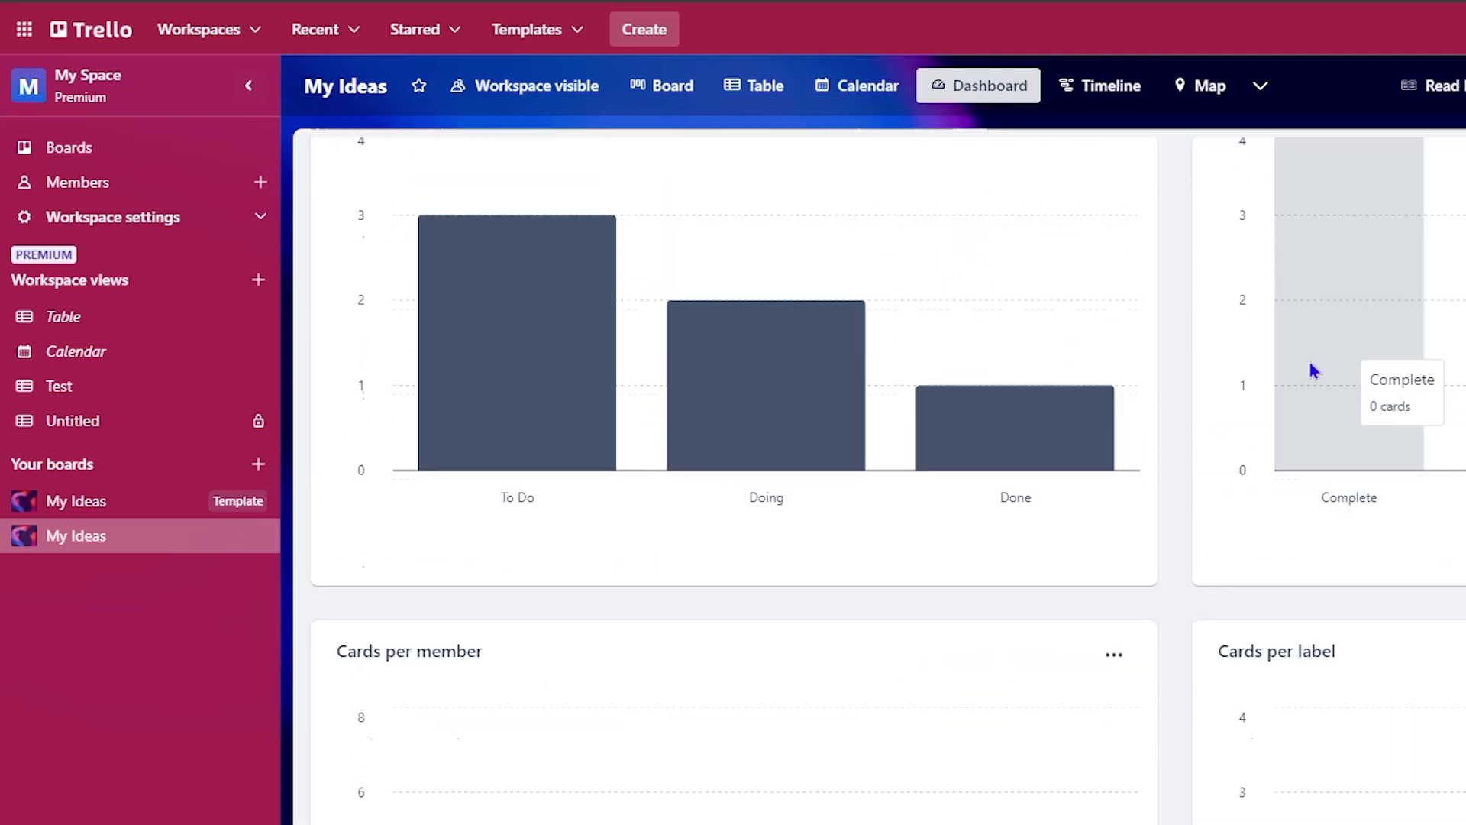
left_click(1070, 91)
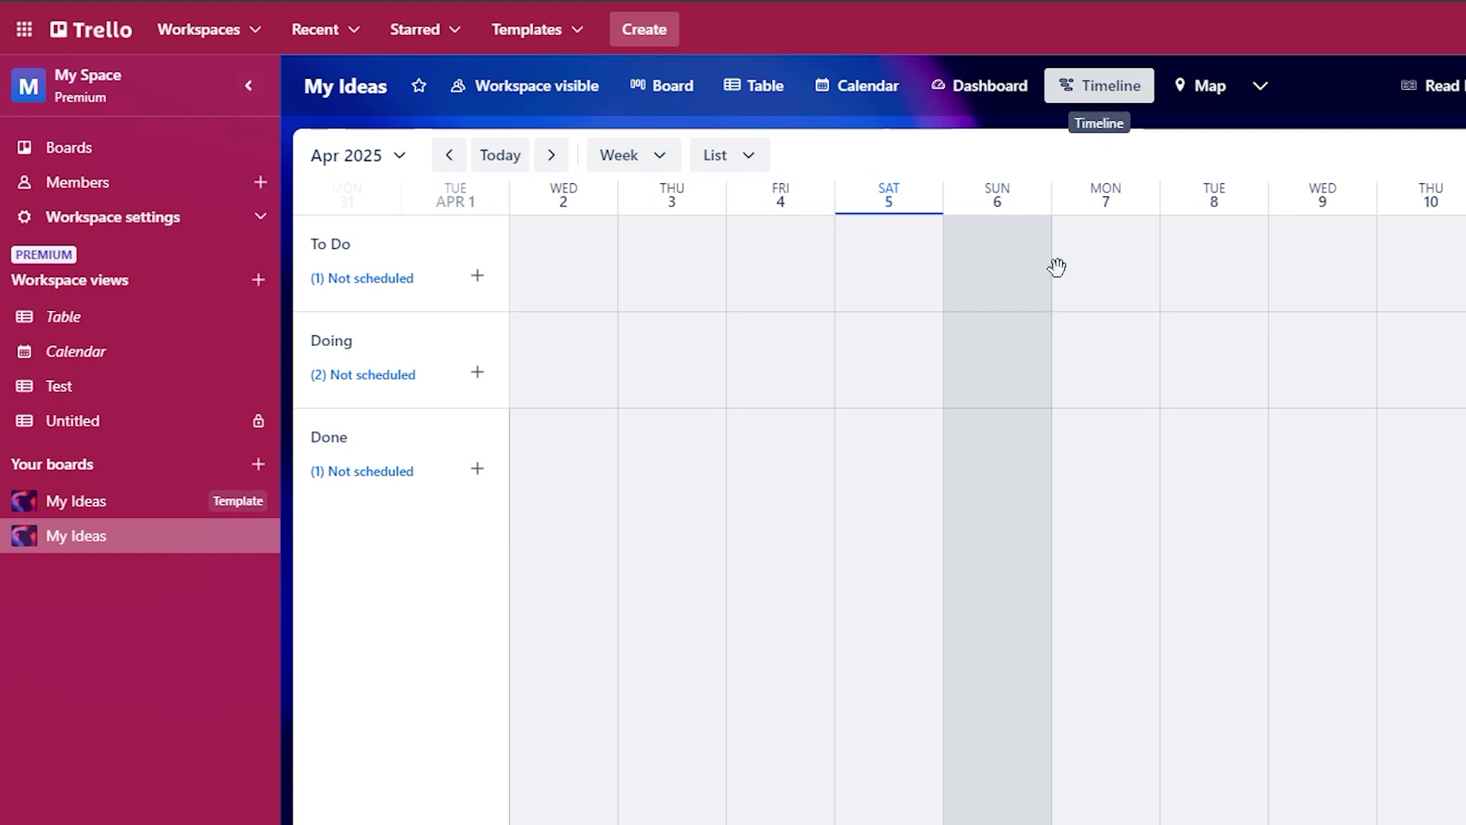
left_click(1206, 92)
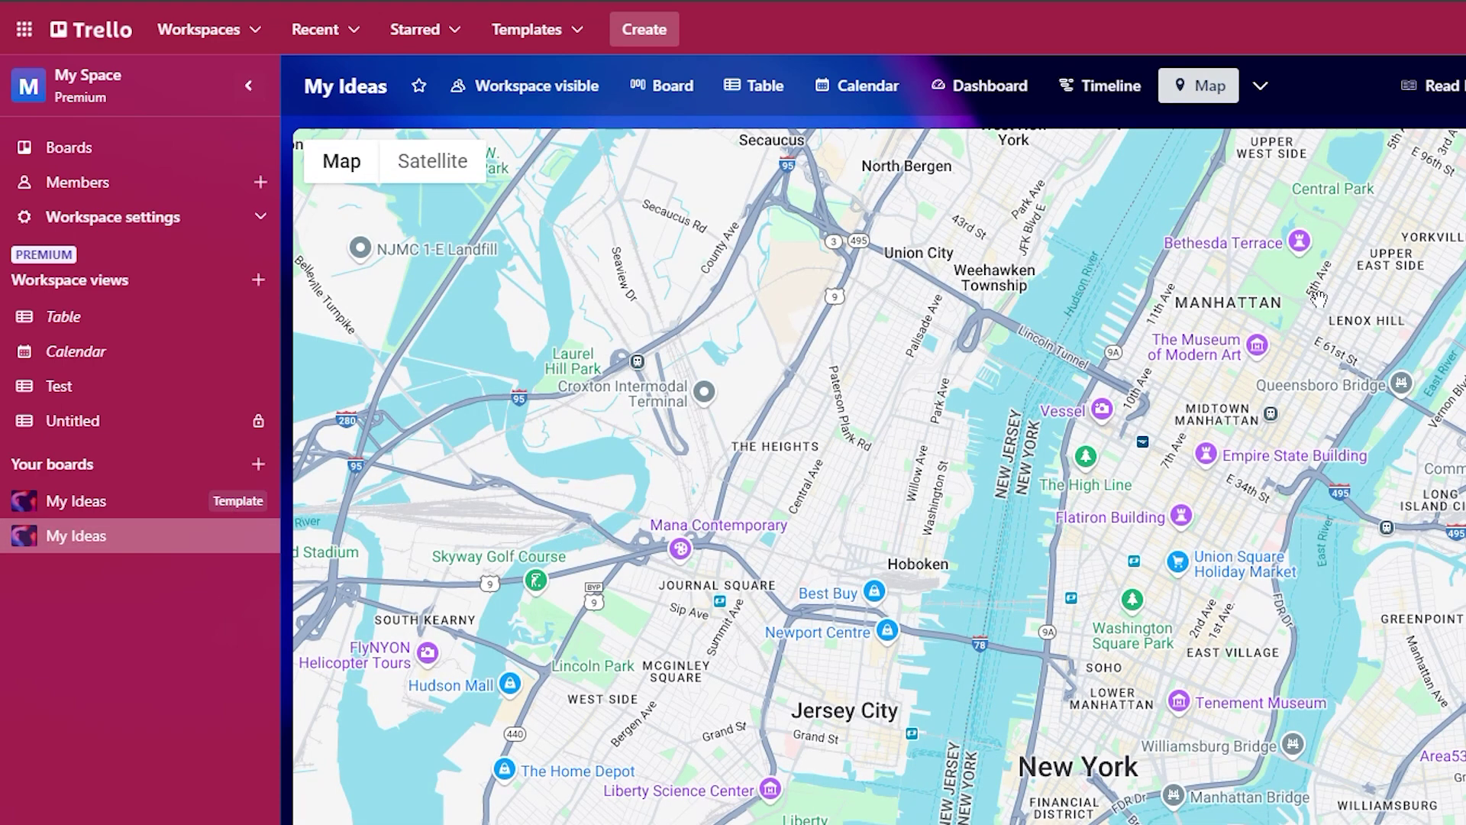
left_click(1260, 85)
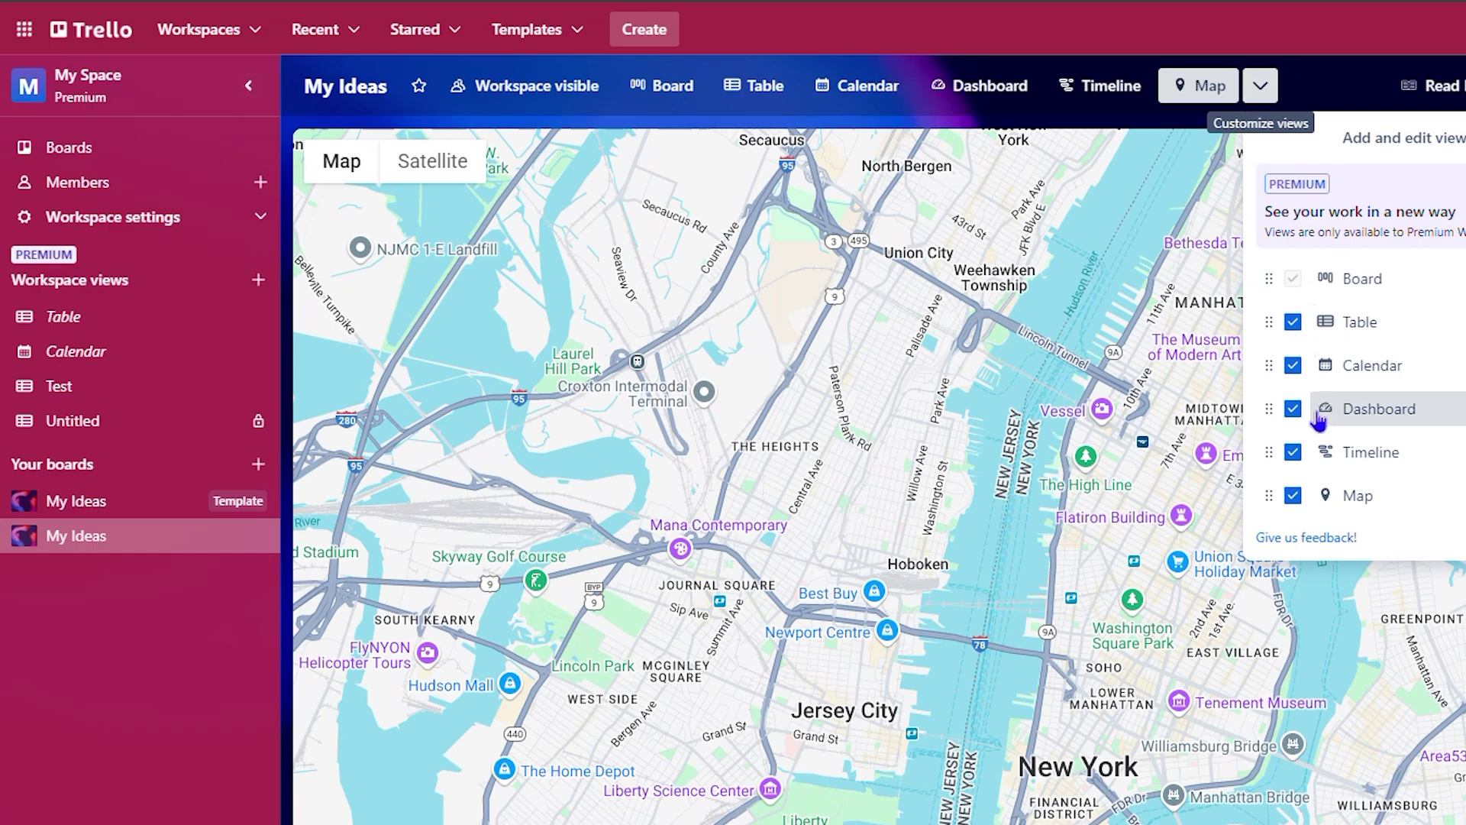